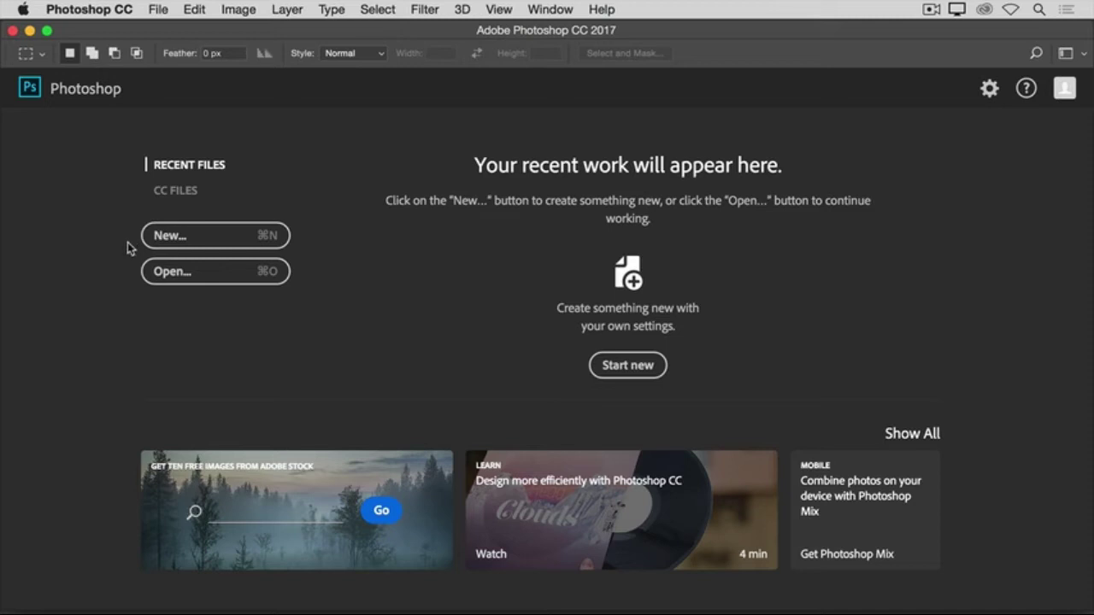
# Step: Open Open_Images1.jpg and Open_Images2.jpg together, and bring Open_Images1.jpg to the front
pyautogui.click(157, 12)
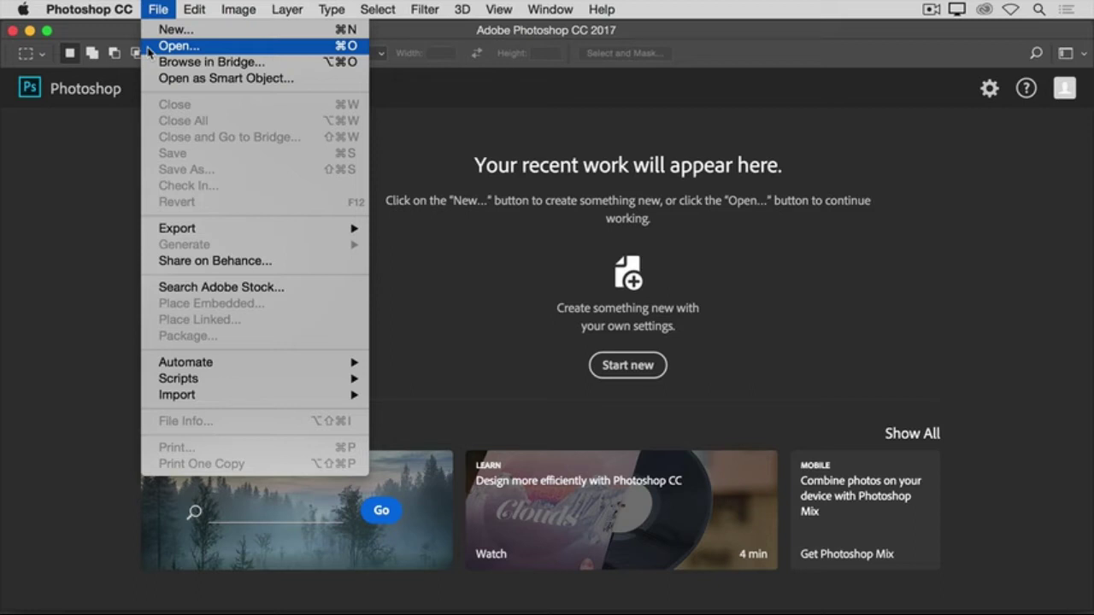
pyautogui.click(150, 47)
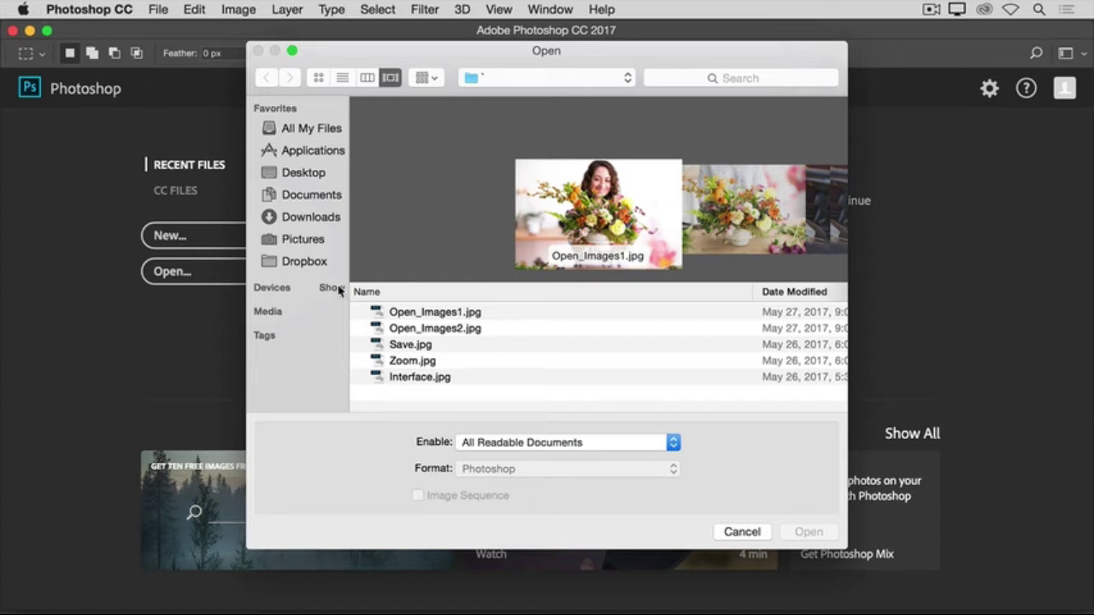
pyautogui.click(357, 315)
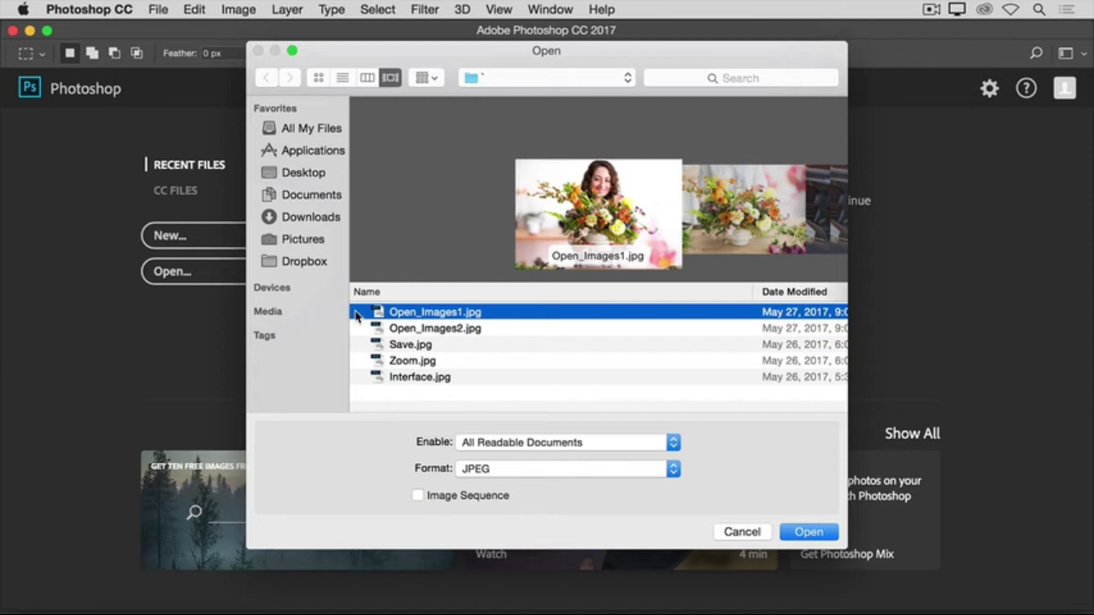
pyautogui.keyDown('shift'); pyautogui.click(357, 334); pyautogui.keyUp('shift')
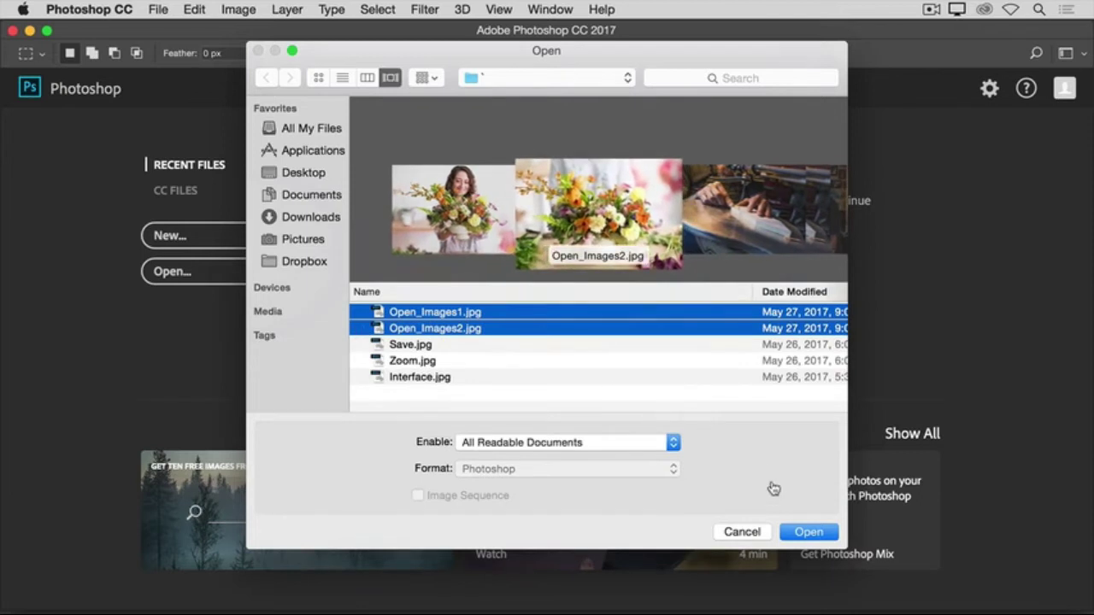
pyautogui.click(795, 533)
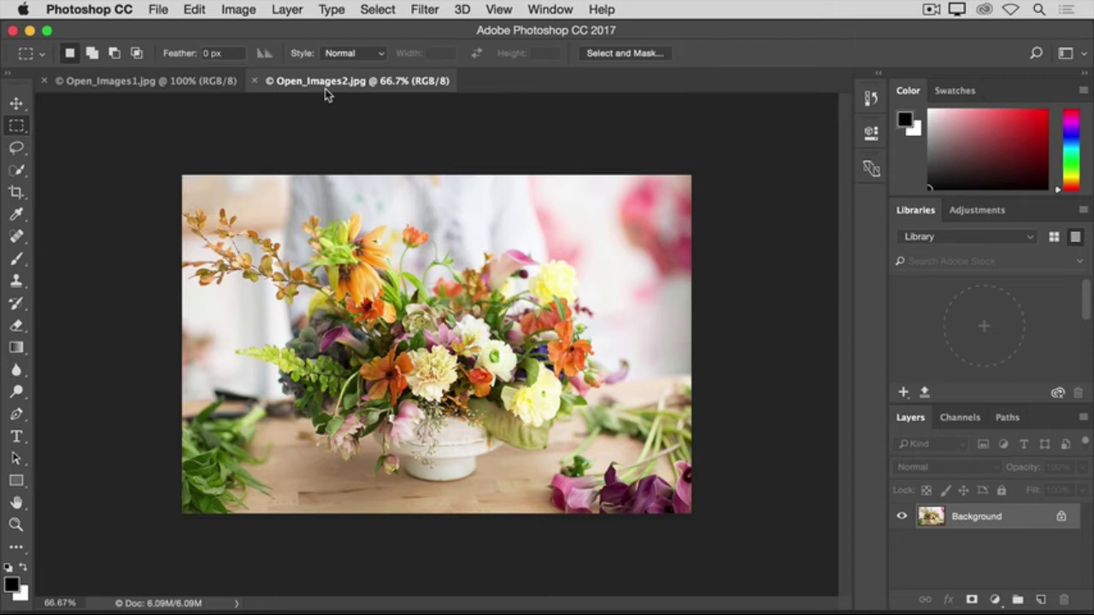
pyautogui.click(133, 86)
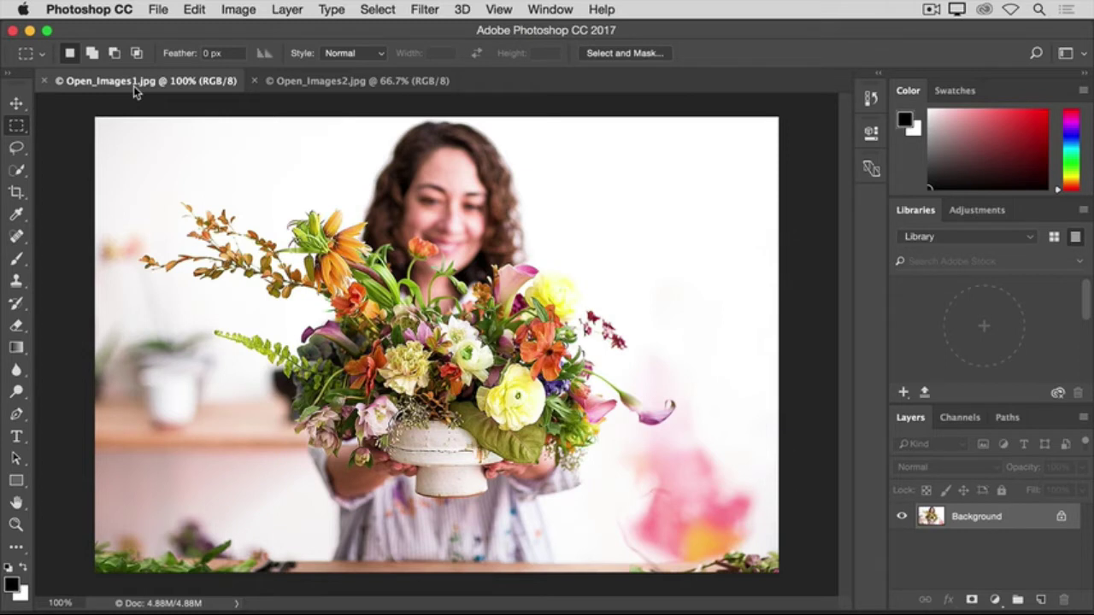
# Step: Create a new document from the Landscape, 4 x 6 photo preset with its width changed to 5 inches
pyautogui.click(153, 9)
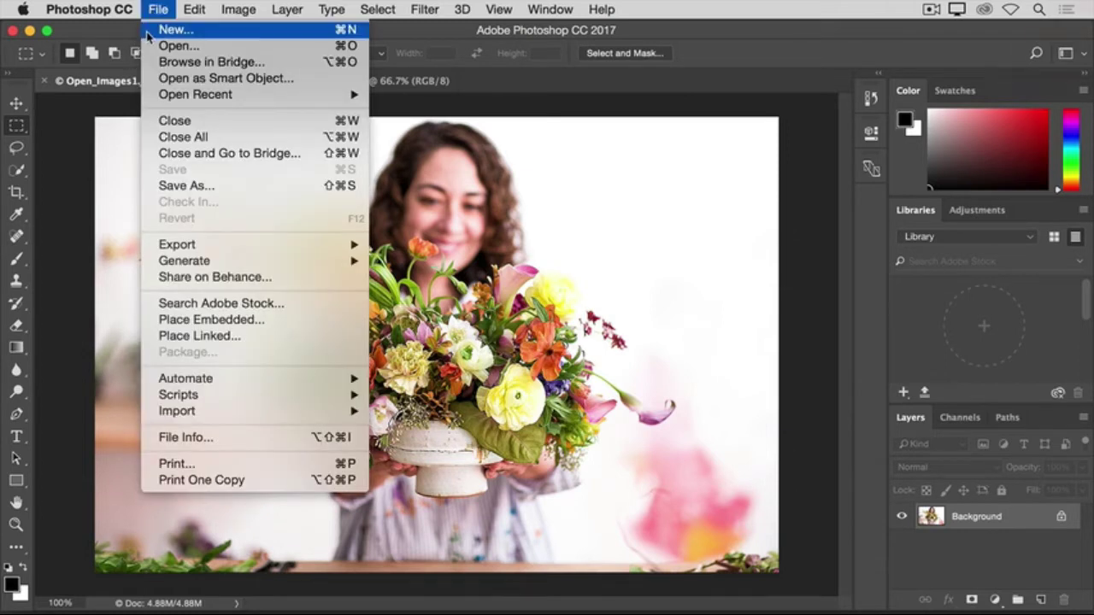
pyautogui.click(149, 32)
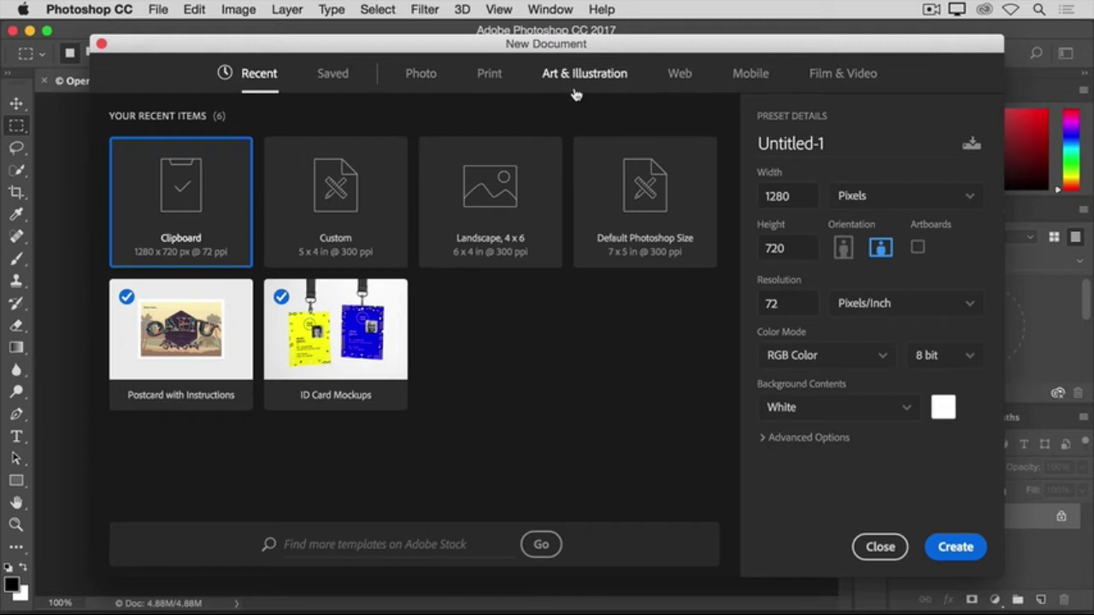
pyautogui.click(421, 76)
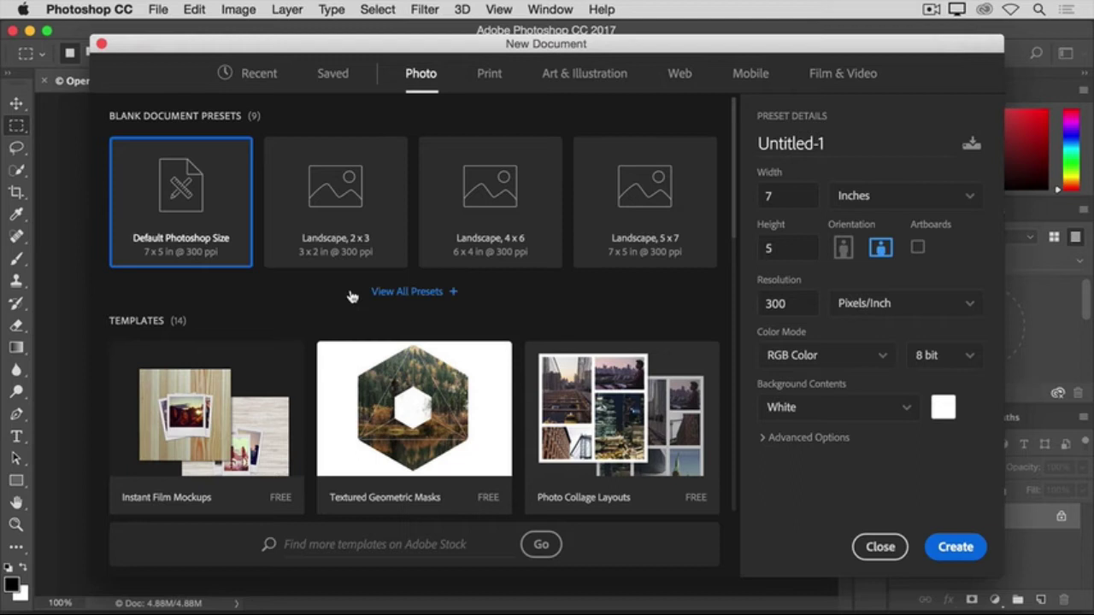
pyautogui.click(442, 223)
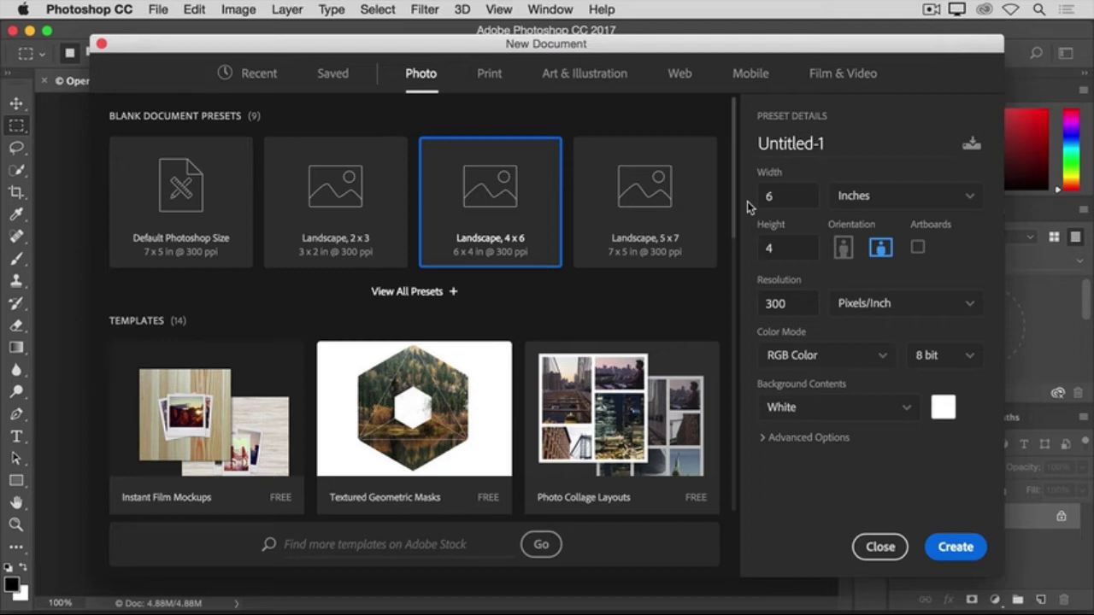
pyautogui.click(774, 197)
pyautogui.write('5')
pyautogui.click(752, 198)
pyautogui.click(941, 553)
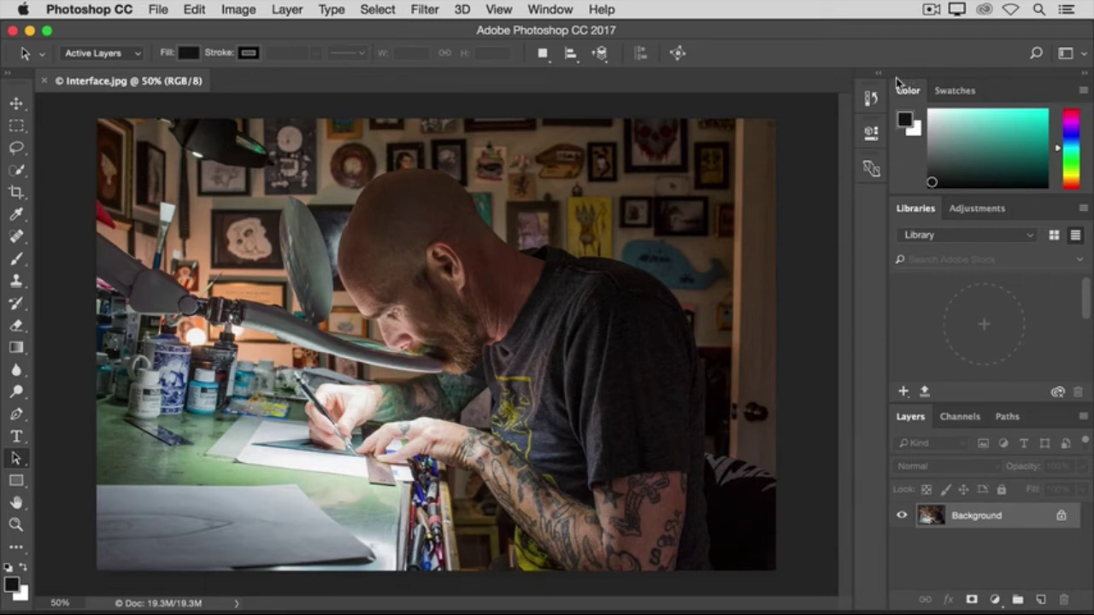
# Step: Set the foreground colour to a light blue from the Swatches
pyautogui.click(953, 90)
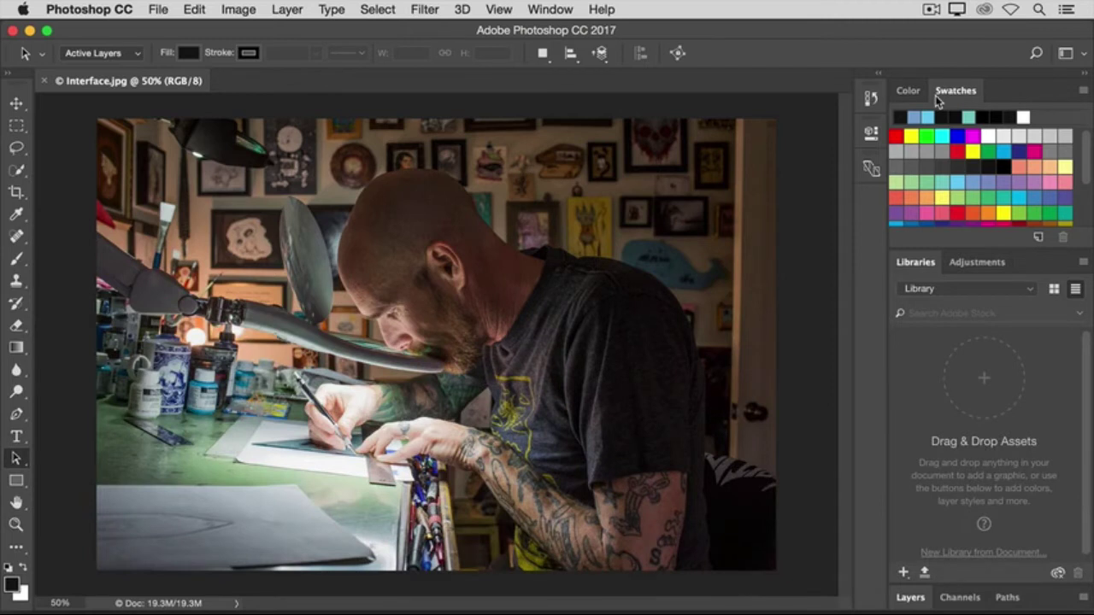
pyautogui.click(966, 182)
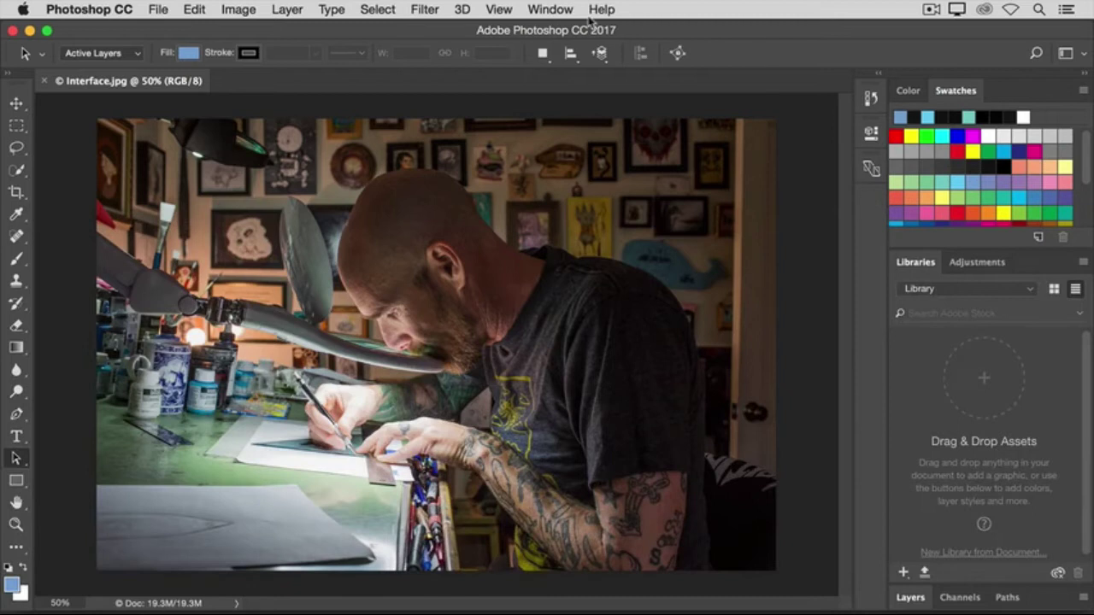
# Step: Show the Histogram for Interface.jpg and collapse it back to an icon
pyautogui.click(555, 12)
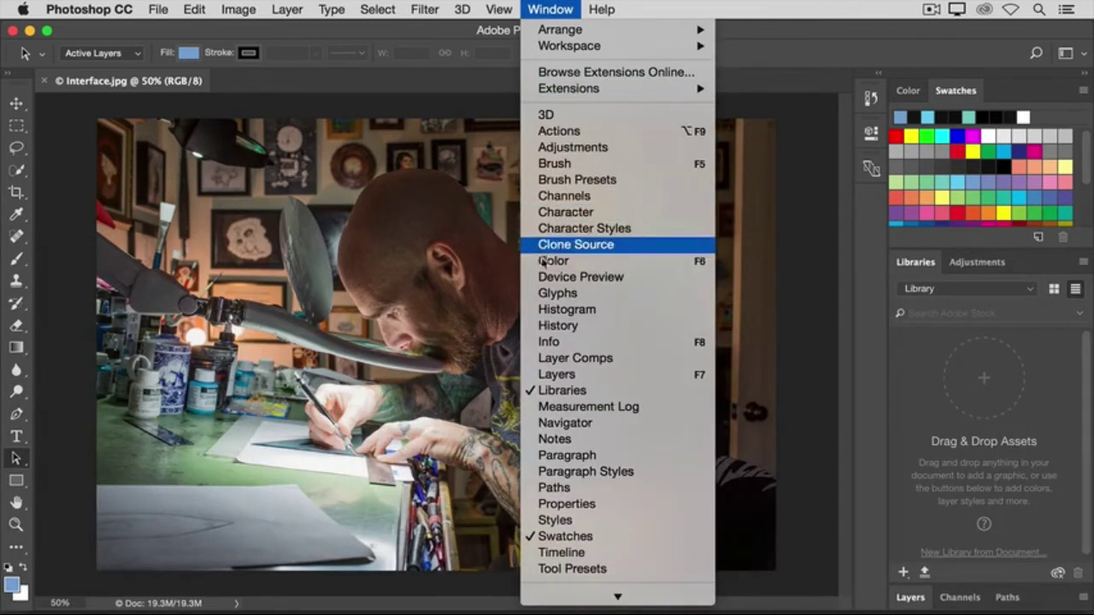
pyautogui.click(534, 315)
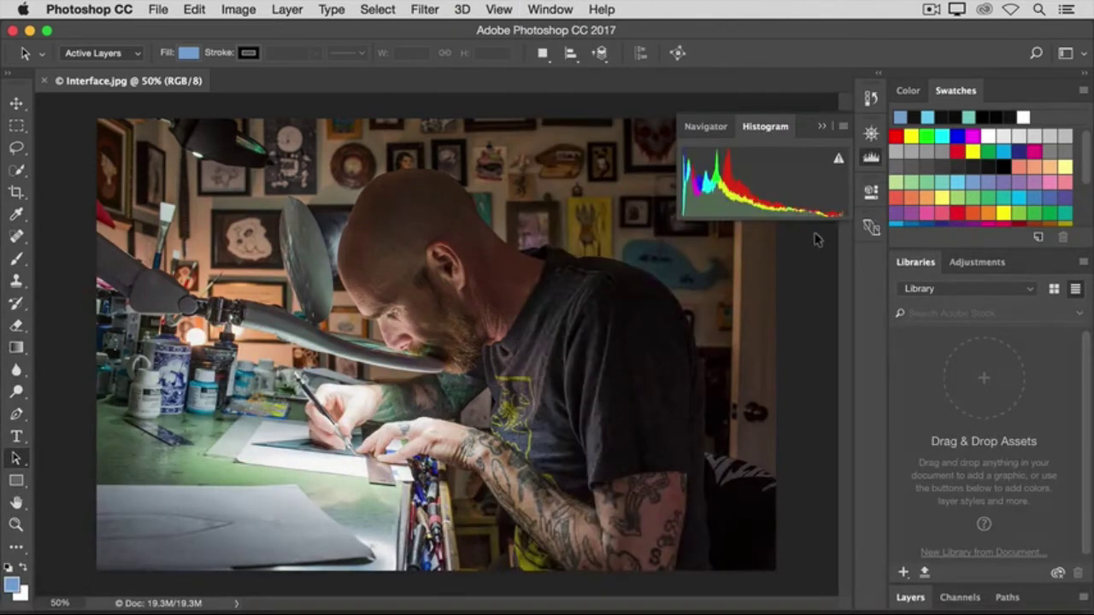
pyautogui.click(822, 128)
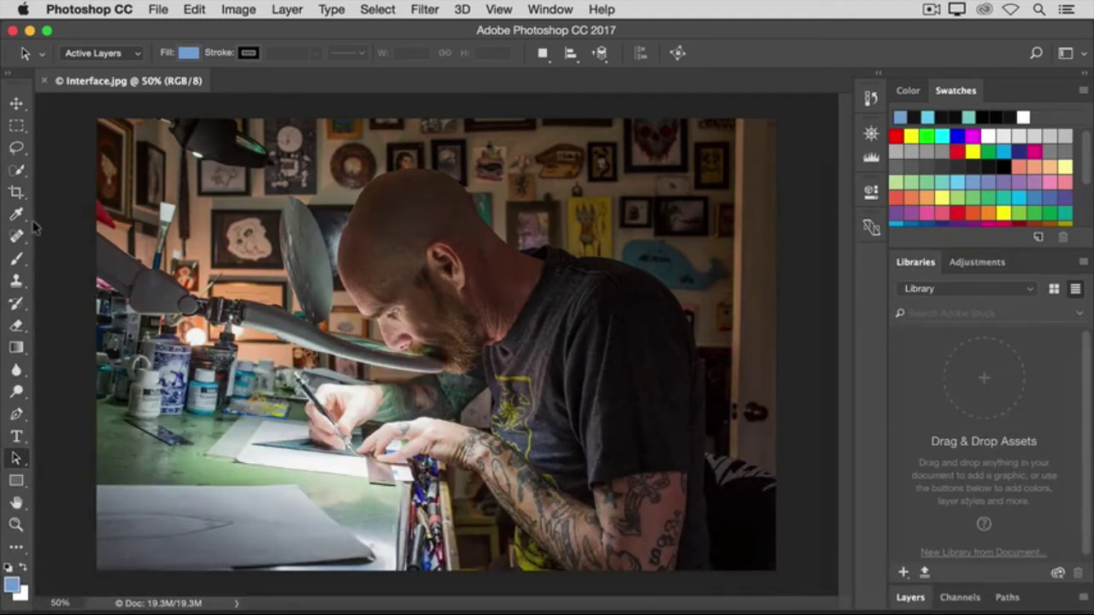
# Step: Activate the Move tool, and switch from it to the Vertical Type Tool
pyautogui.click(18, 106)
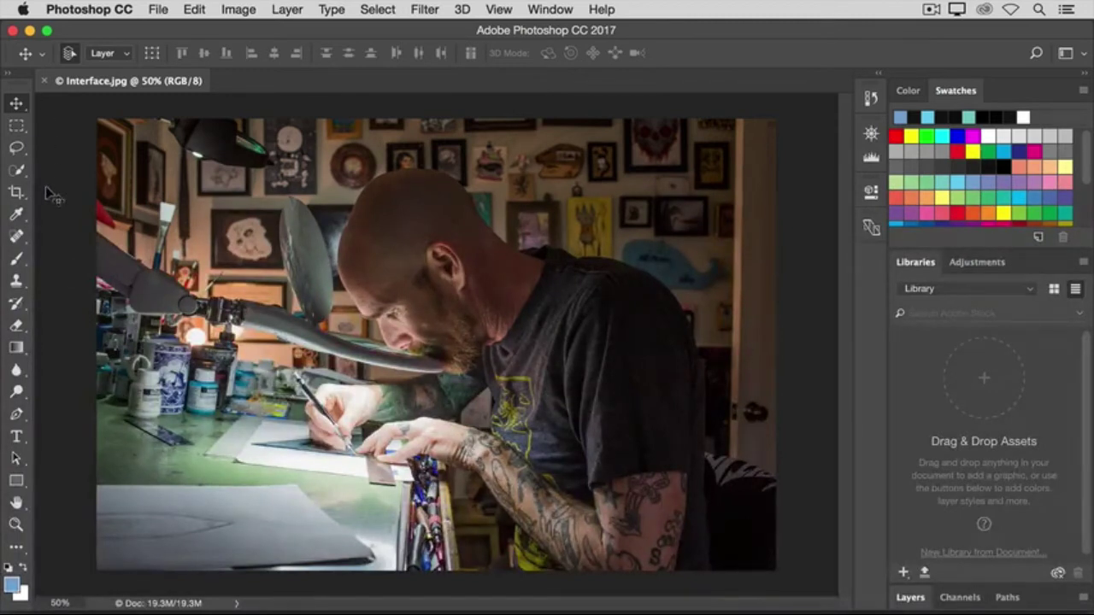
pyautogui.click(17, 442)
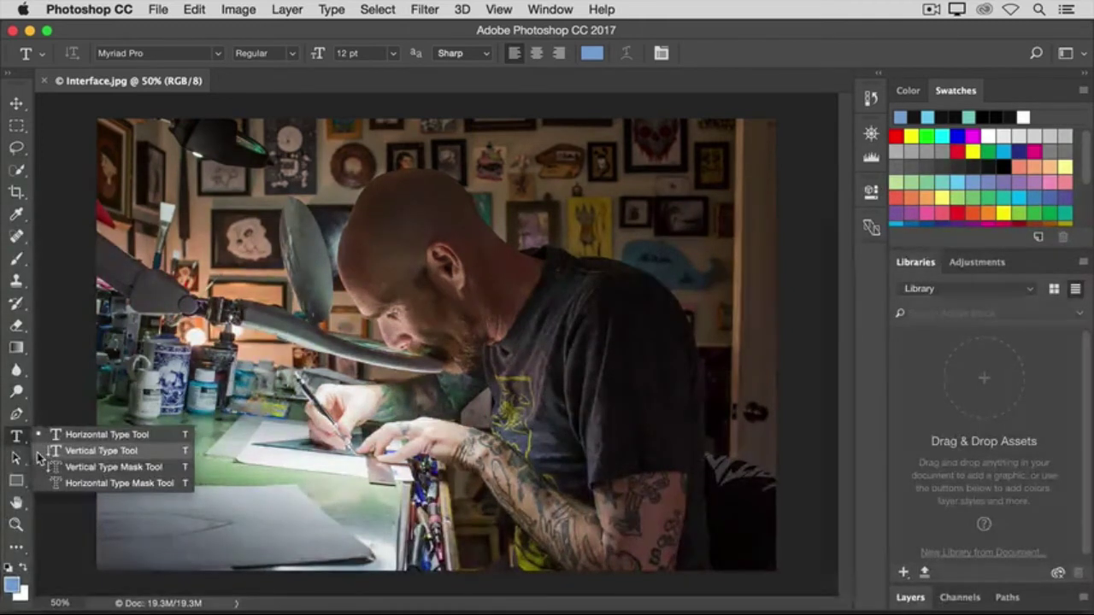
pyautogui.click(38, 451)
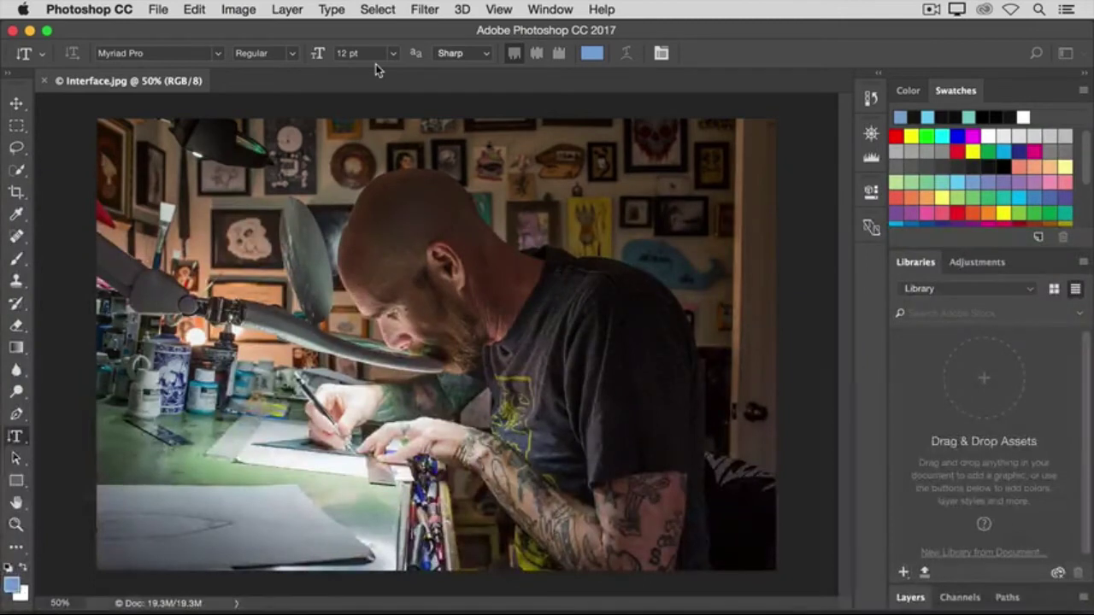
# Step: Activate the Brush tool and set its brush size to 121 px
pyautogui.click(17, 261)
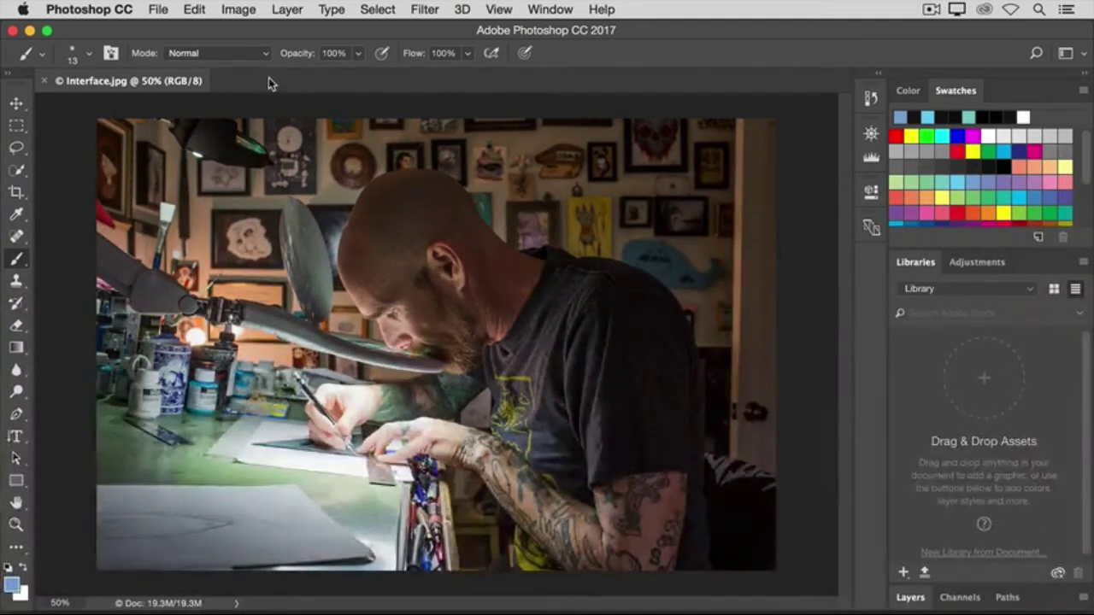
pyautogui.click(86, 63)
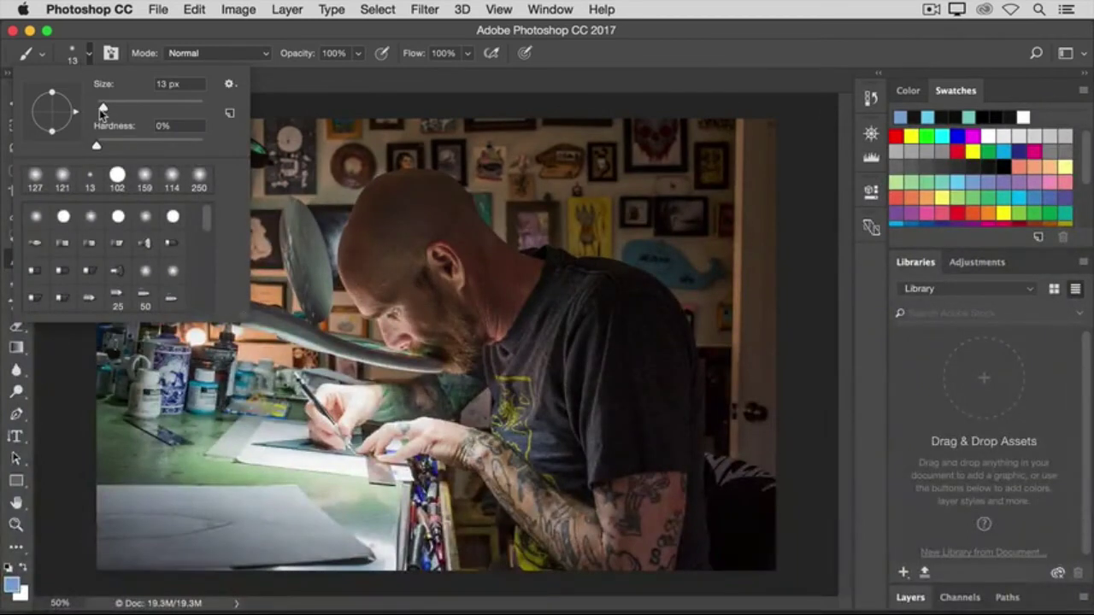
pyautogui.moveTo(103, 109)
pyautogui.mouseDown()
pyautogui.moveTo(168, 108)
pyautogui.moveTo(155, 109)
pyautogui.mouseUp()
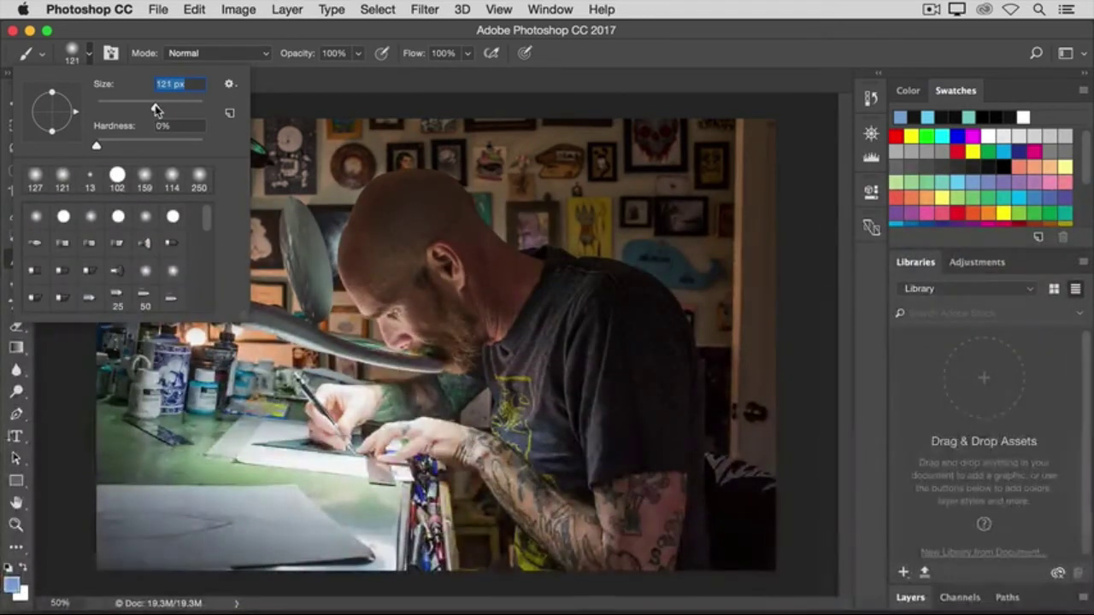
pyautogui.click(279, 77)
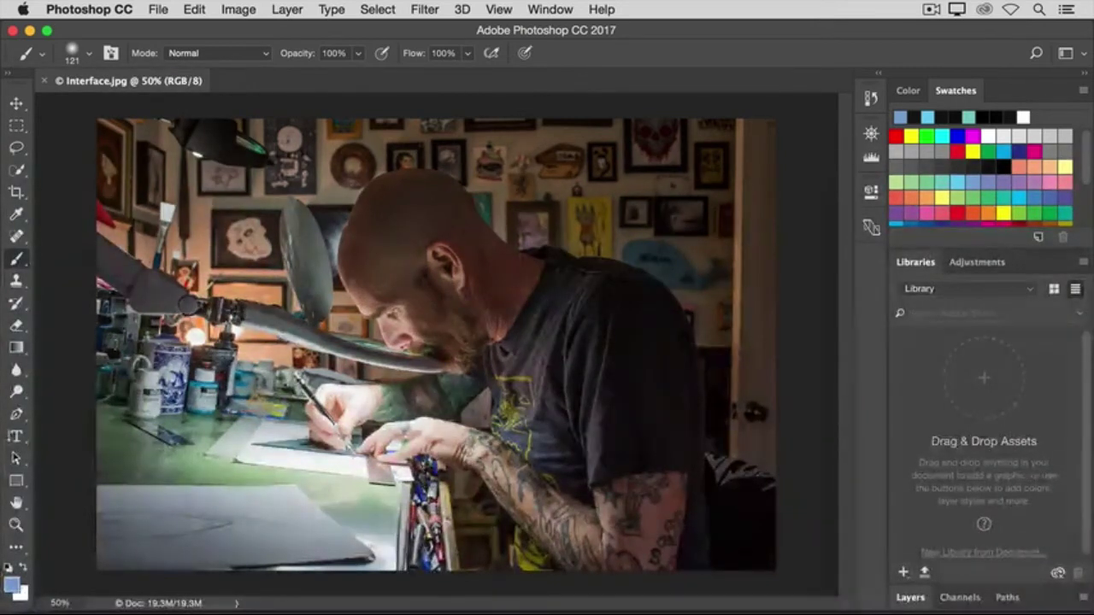
# Step: Paint a short blue stroke on the paper in the foreground of the photo and undo it
pyautogui.moveTo(247, 497)
pyautogui.mouseDown()
pyautogui.moveTo(289, 516)
pyautogui.moveTo(256, 527)
pyautogui.moveTo(291, 512)
pyautogui.moveTo(258, 522)
pyautogui.mouseUp()
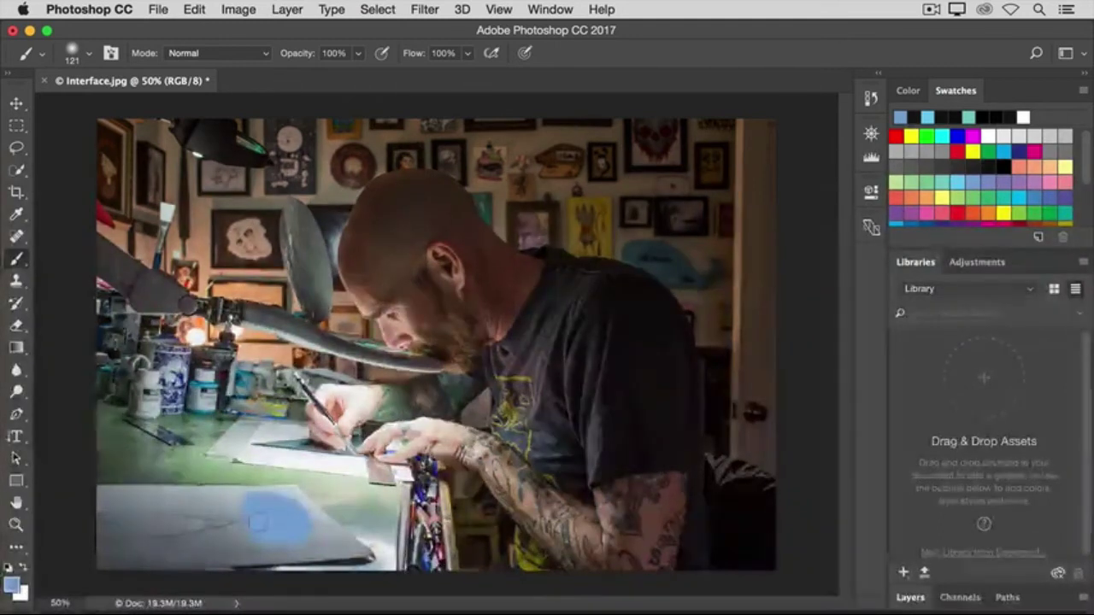
pyautogui.press('super+z')
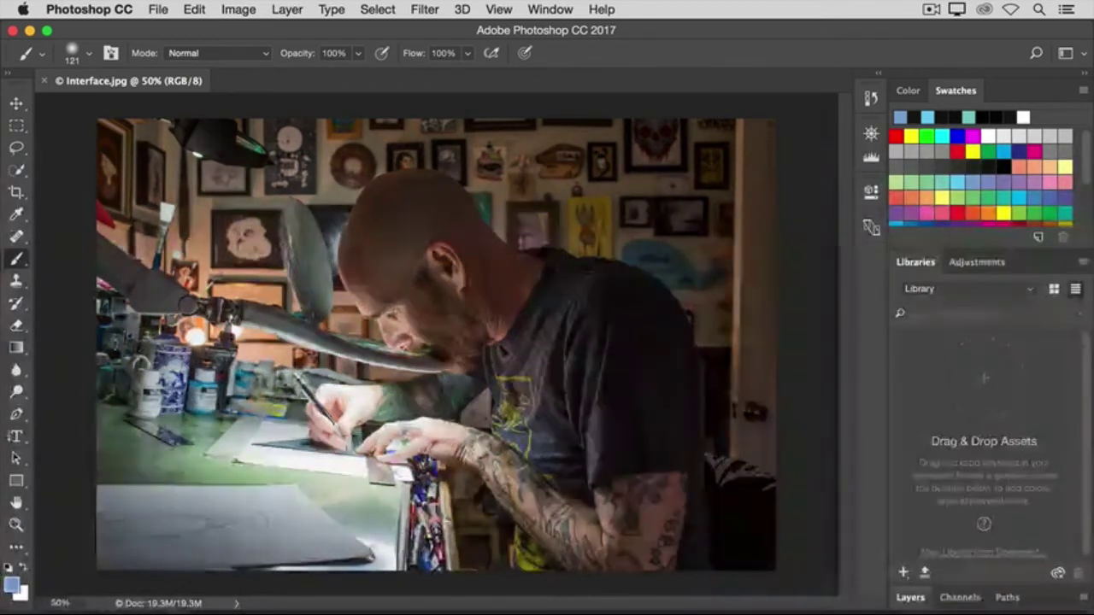
# Step: Close the Interface.jpg document
pyautogui.click(159, 10)
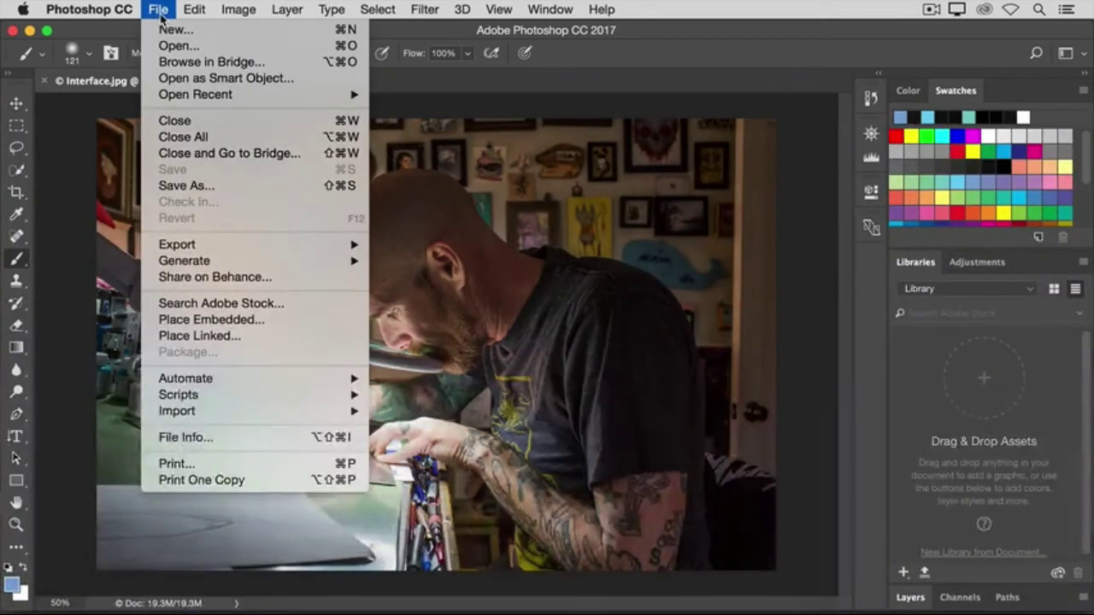
pyautogui.click(153, 126)
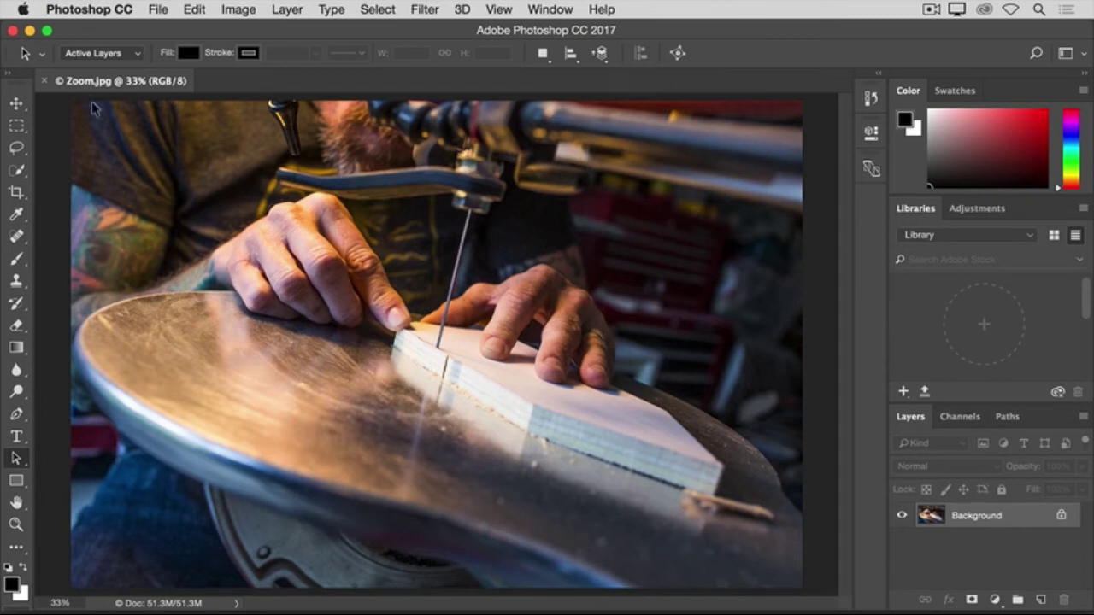
# Step: Magnify Zoom.jpg to 66.7% around the hands and saw blade with the Zoom tool
pyautogui.click(16, 525)
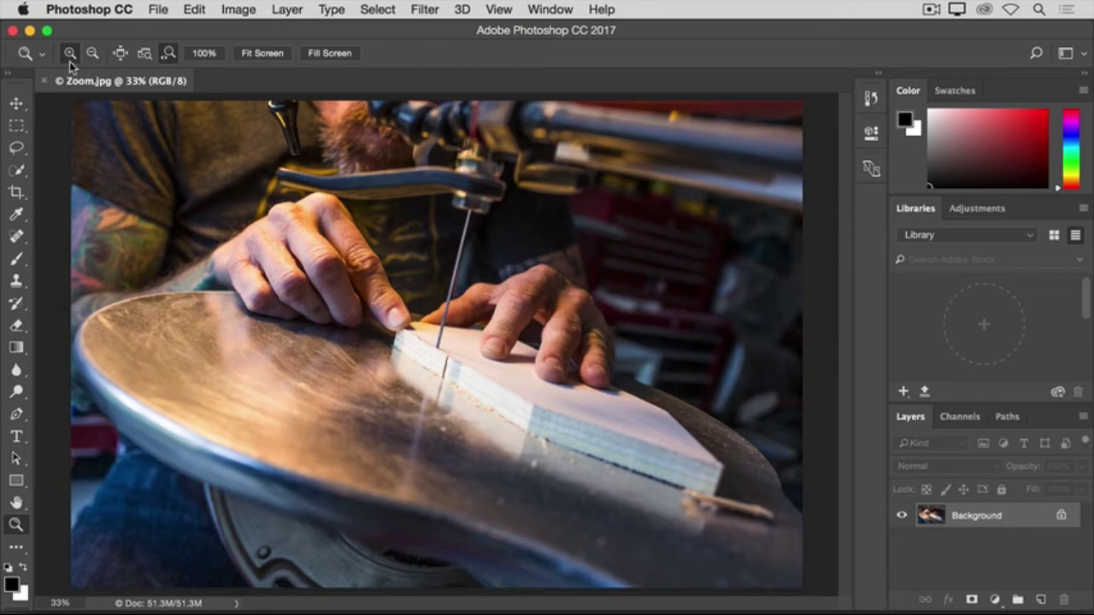
pyautogui.click(412, 263)
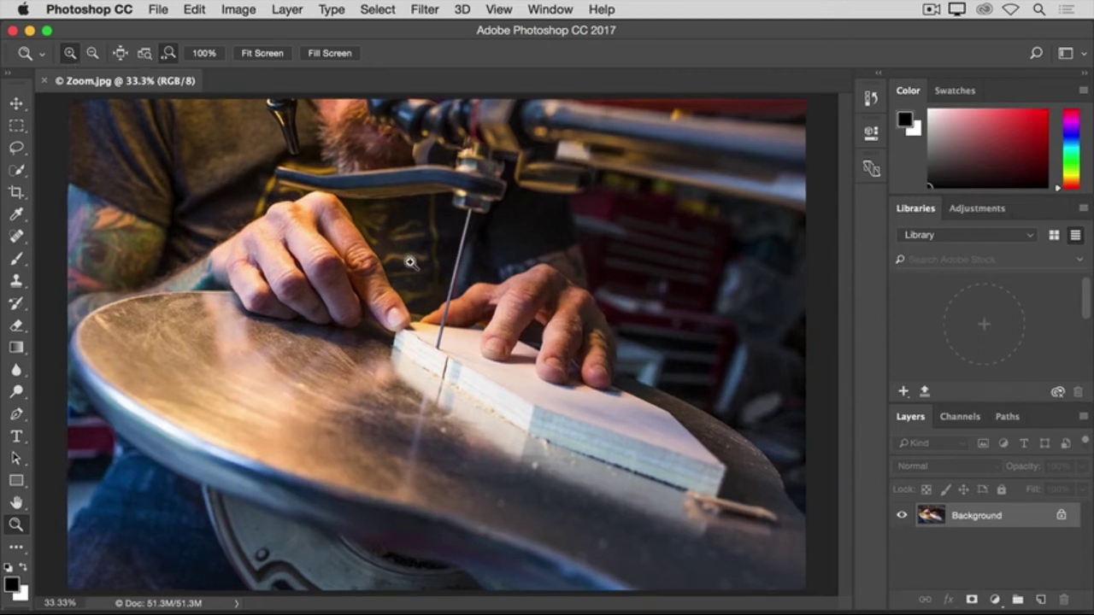
pyautogui.click(412, 263)
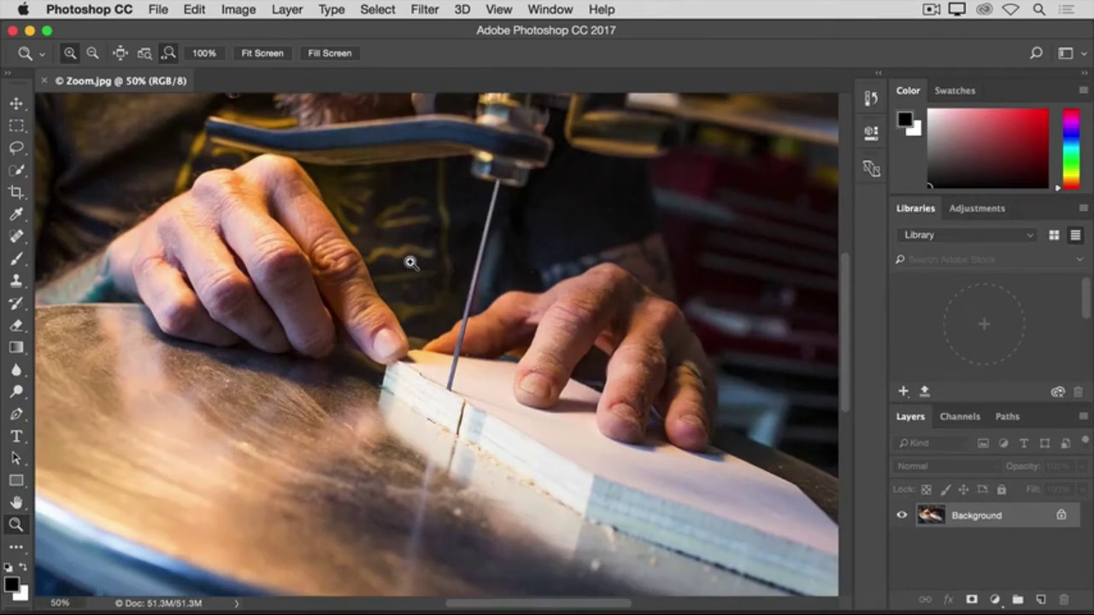
pyautogui.click(411, 262)
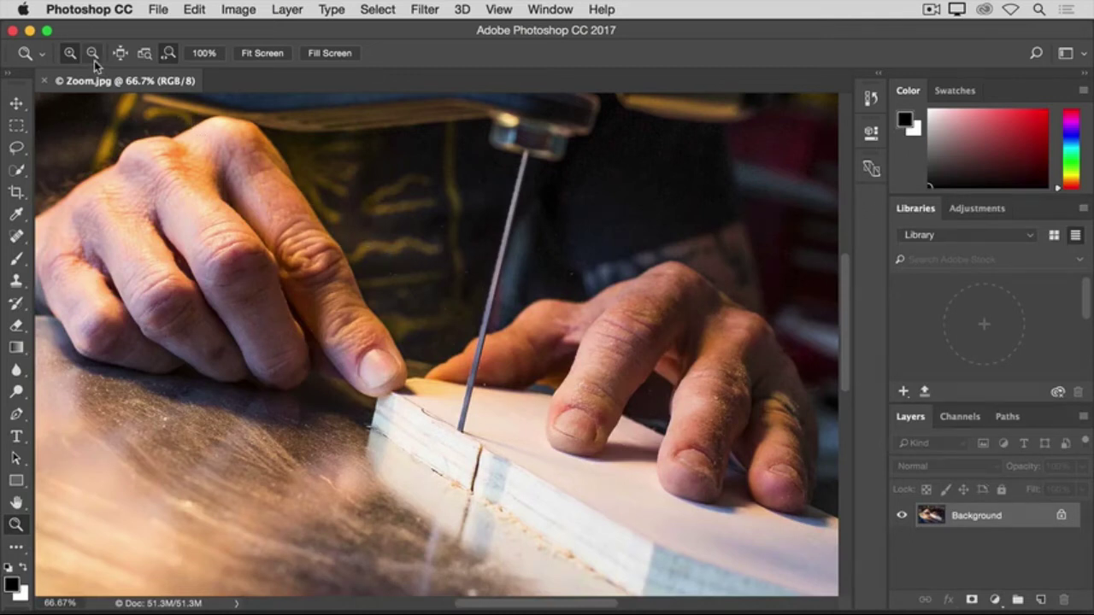
# Step: Zoom the photo out to 33.3% and magnify it back to 66.7% near the saw blade
pyautogui.click(394, 237)
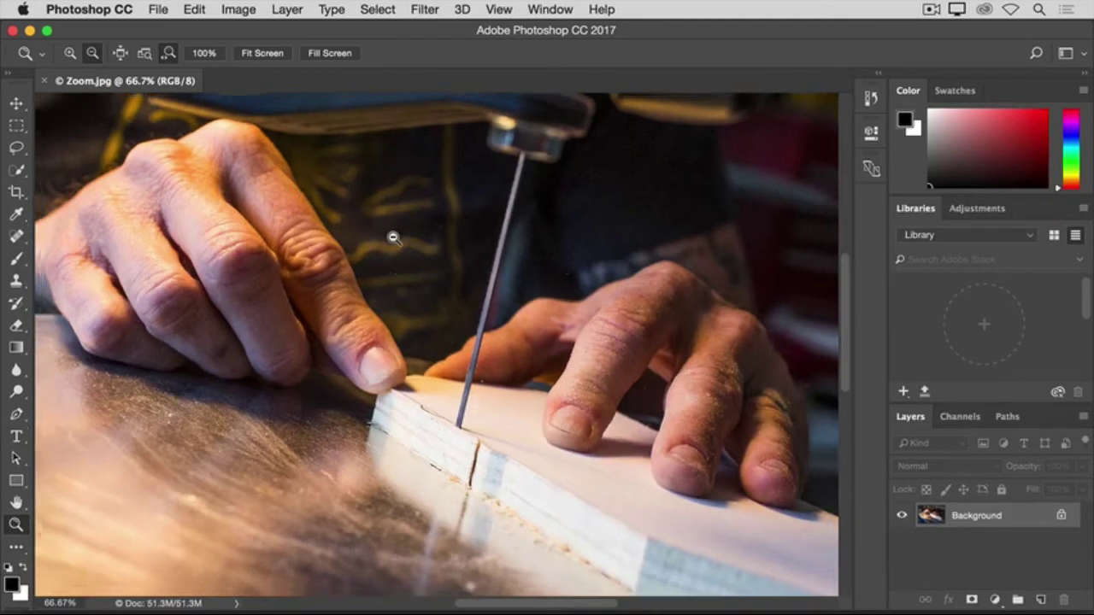
pyautogui.click(394, 237)
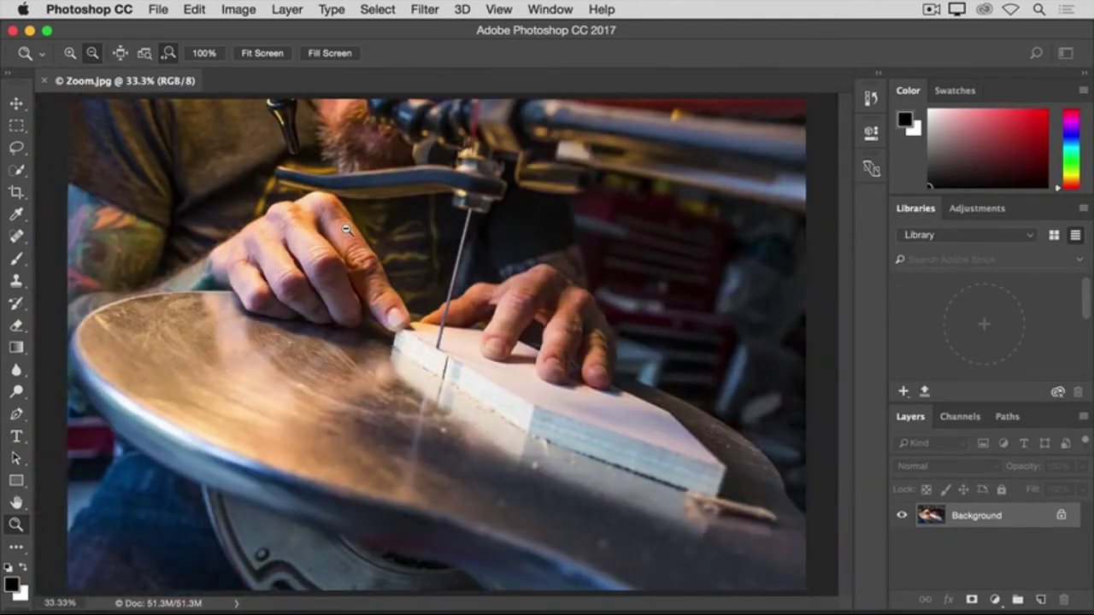
pyautogui.click(66, 57)
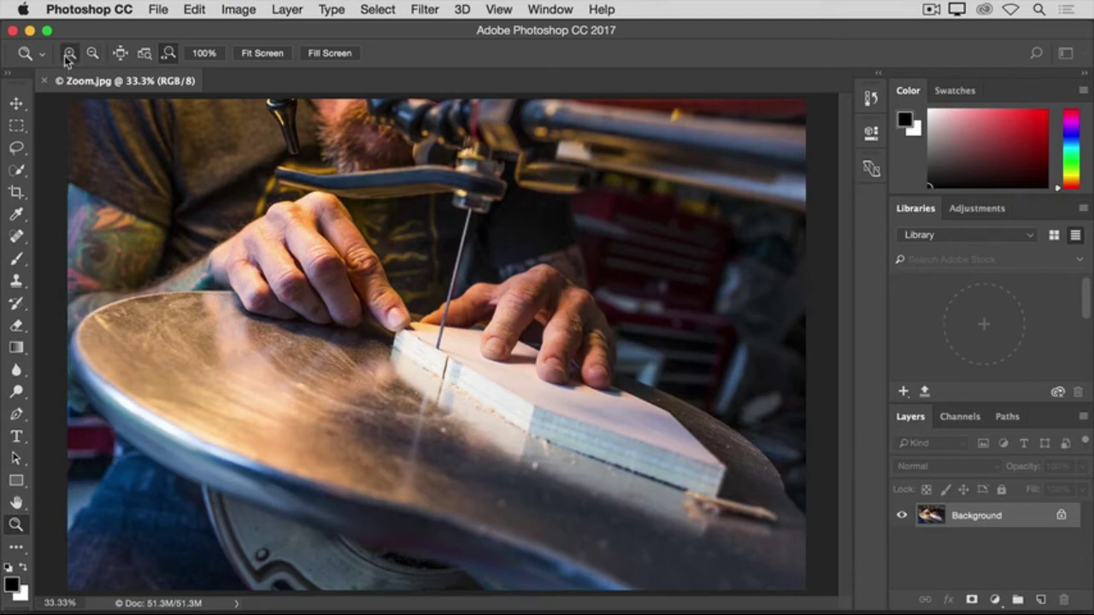
pyautogui.click(418, 270)
pyautogui.click(418, 270)
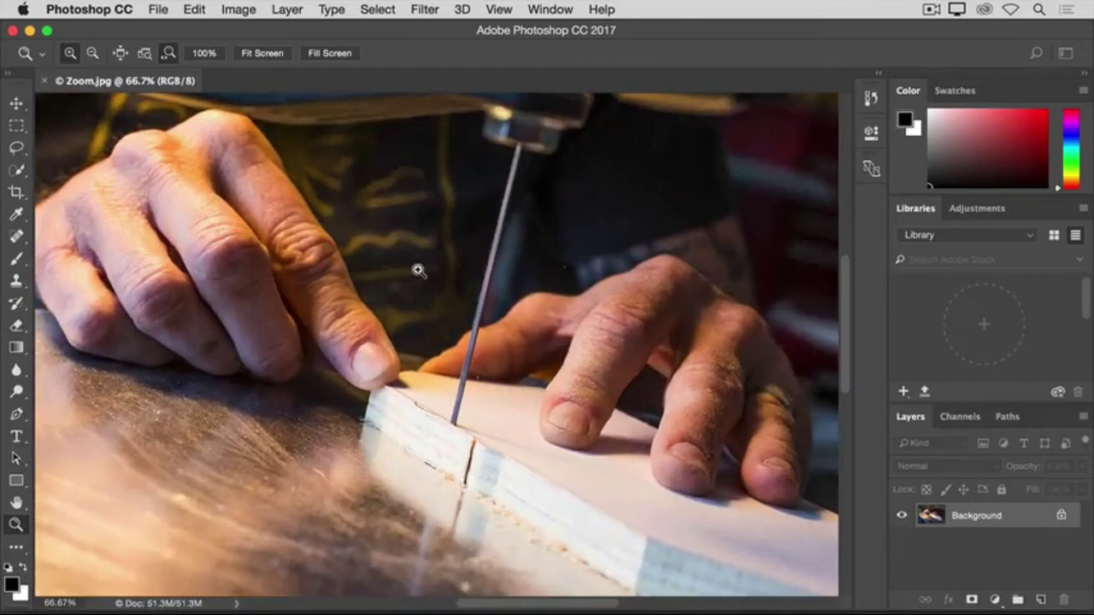
# Step: Magnify the photo to 100% near the saw blade and zoom it back out to 33.3%
pyautogui.click(418, 271)
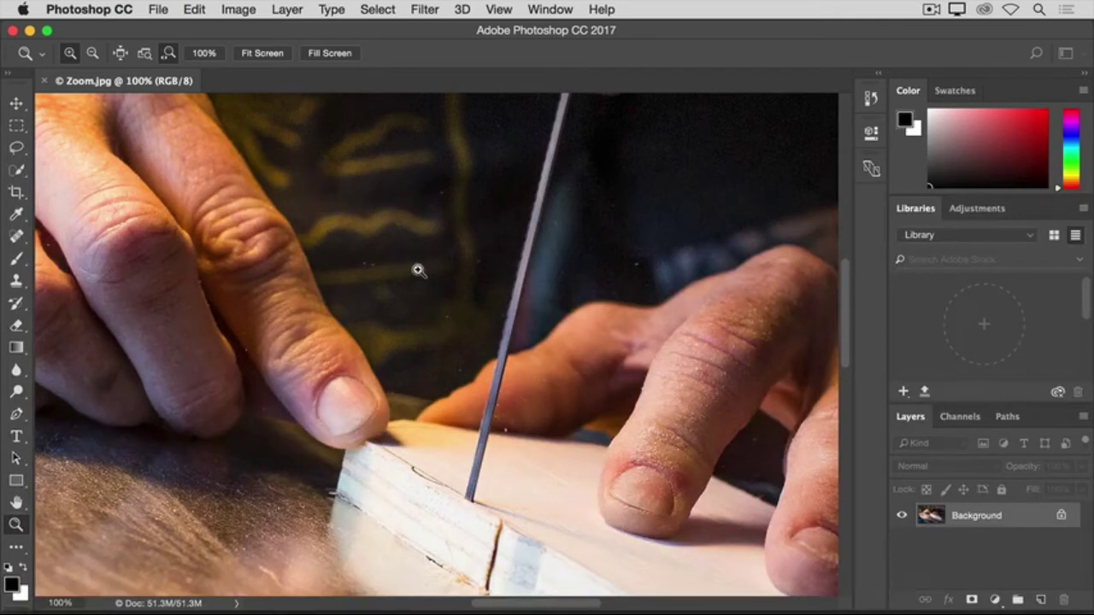
pyautogui.press('alt')
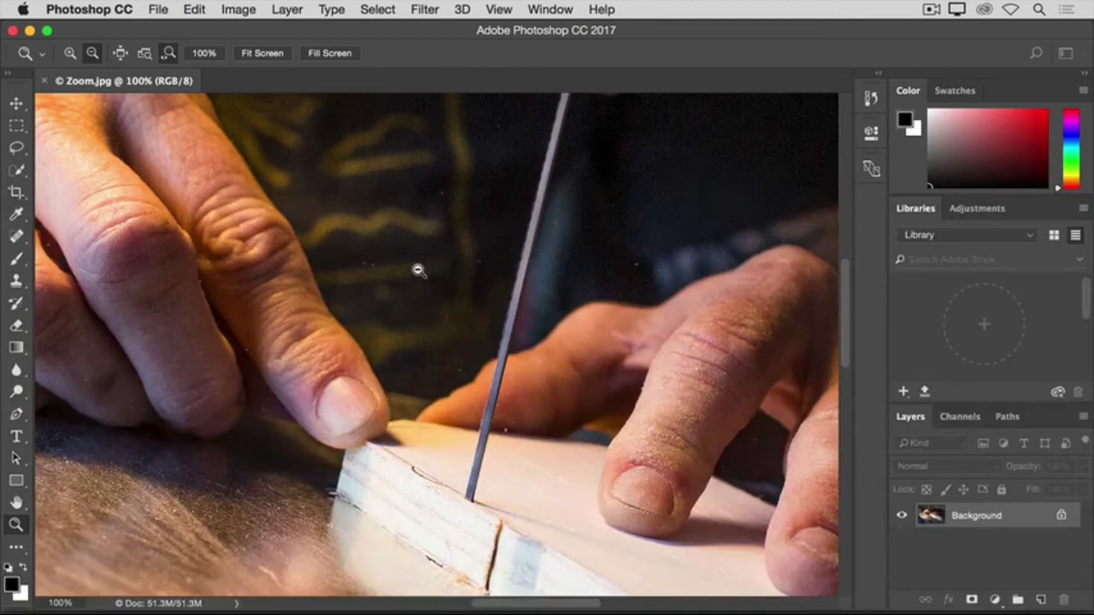
pyautogui.keyDown('alt'); pyautogui.click(418, 270); pyautogui.keyUp('alt')
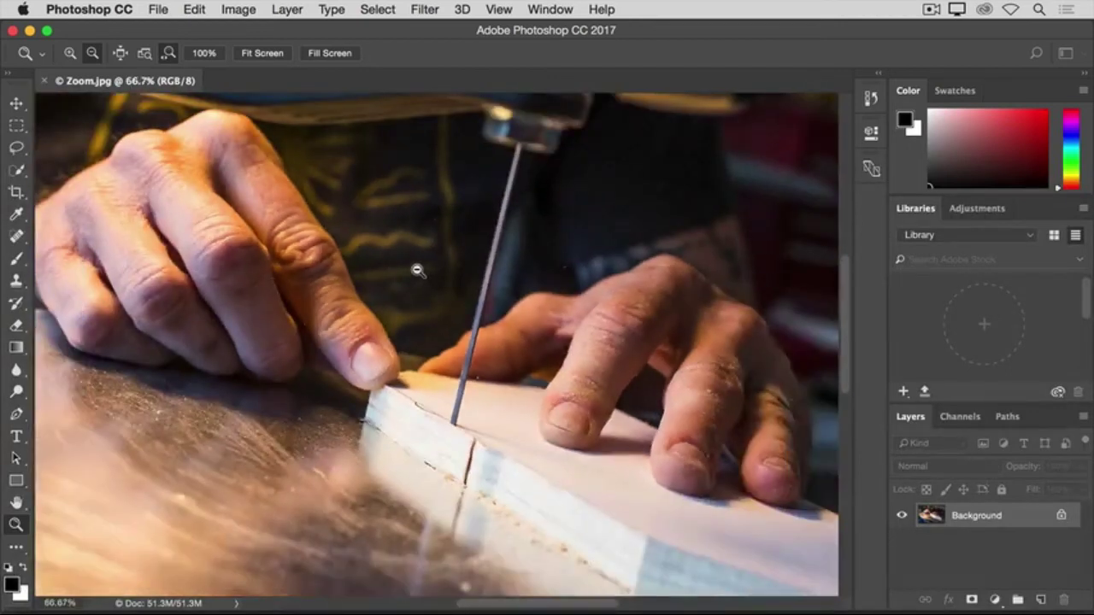
pyautogui.keyDown('alt'); pyautogui.click(418, 270); pyautogui.keyUp('alt')
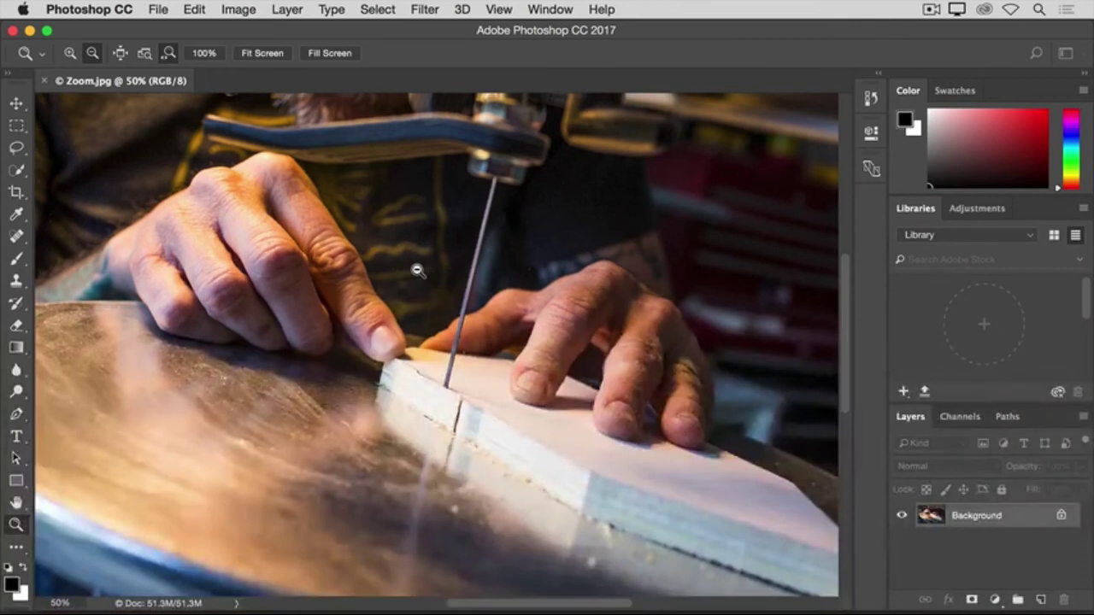
pyautogui.keyDown('alt'); pyautogui.click(418, 271); pyautogui.keyUp('alt')
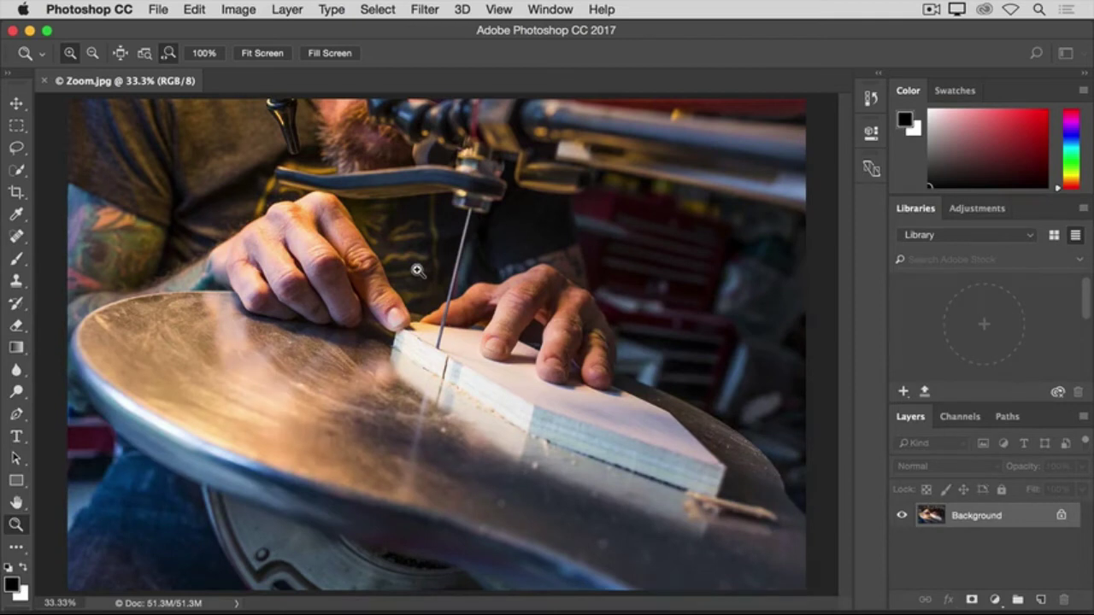
# Step: Magnify the photo to 66.7% around the hands and fit the whole image on screen
pyautogui.click(418, 270)
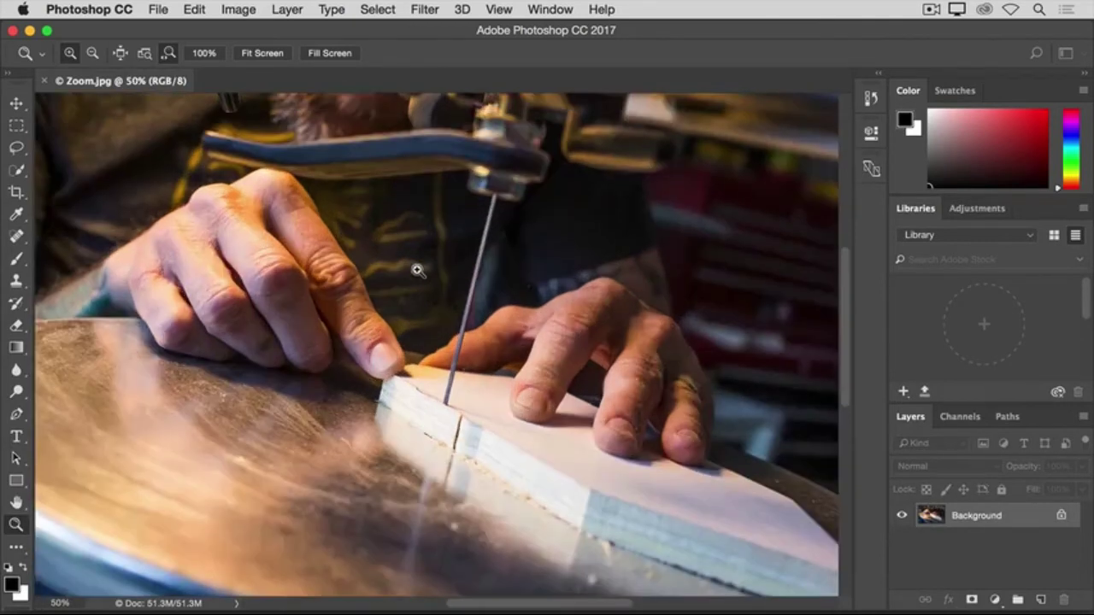
pyautogui.click(418, 270)
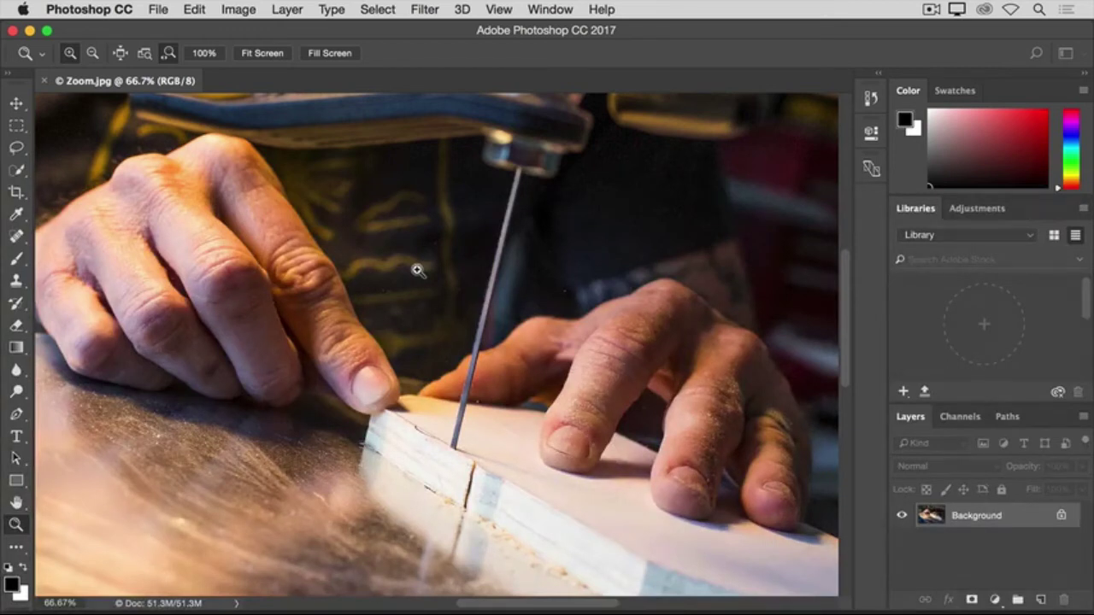
pyautogui.click(261, 55)
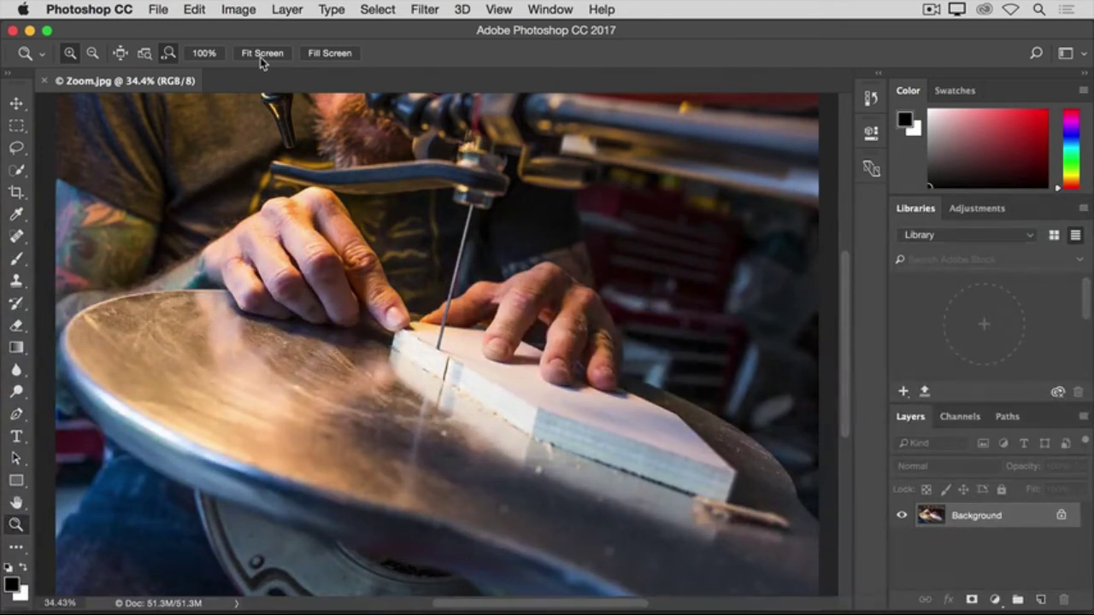
# Step: View the photo at 100% and pan with the Hand tool to the fingers beyond the saw blade
pyautogui.click(213, 58)
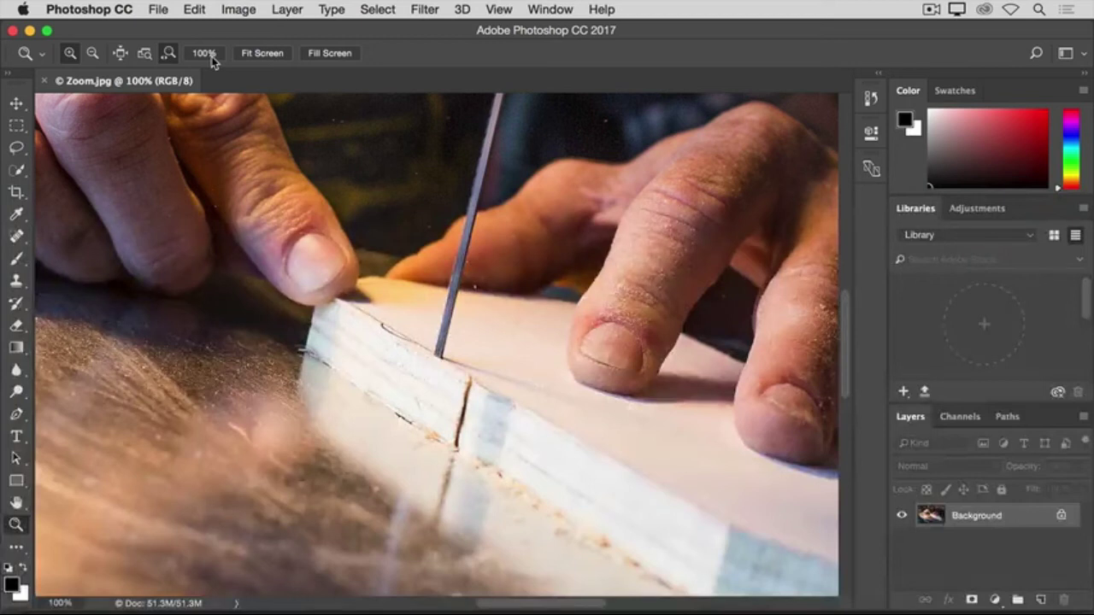
pyautogui.click(15, 505)
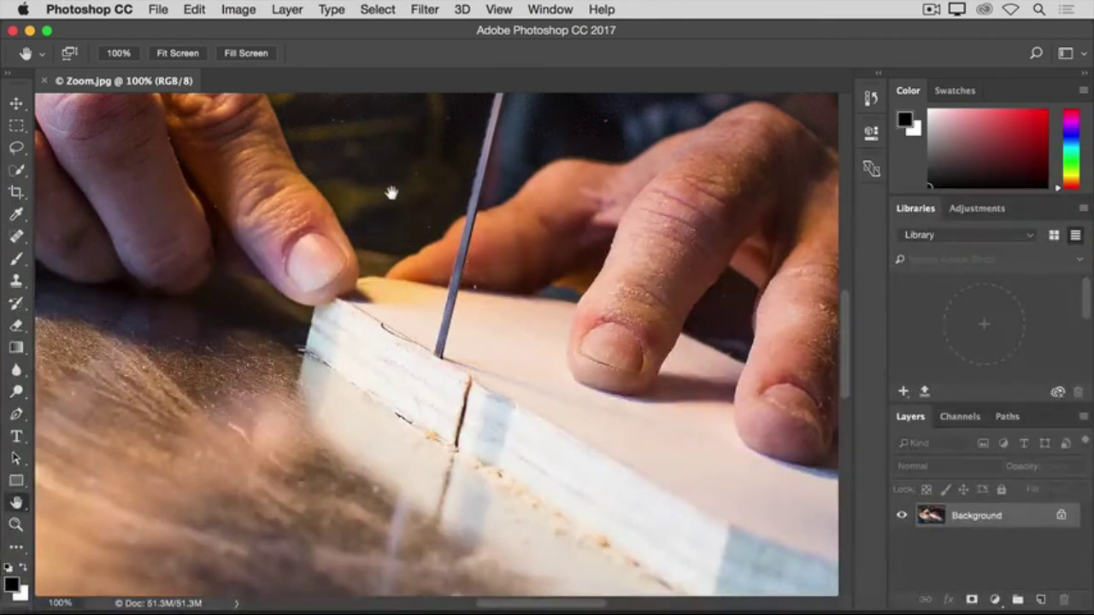
pyautogui.moveTo(436, 203); pyautogui.dragTo(155, 179)
pyautogui.moveTo(146, 177); pyautogui.dragTo(142, 177)
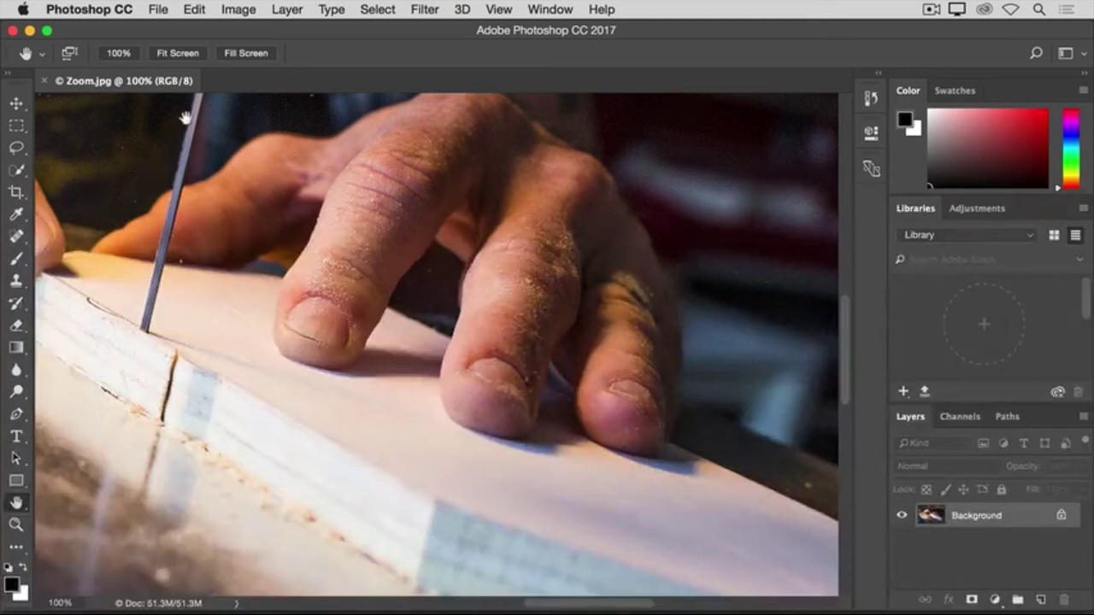
# Step: From the fit-on-screen view, magnify the photo to 2730% with the Zoom tool and fit it on screen again
pyautogui.click(178, 53)
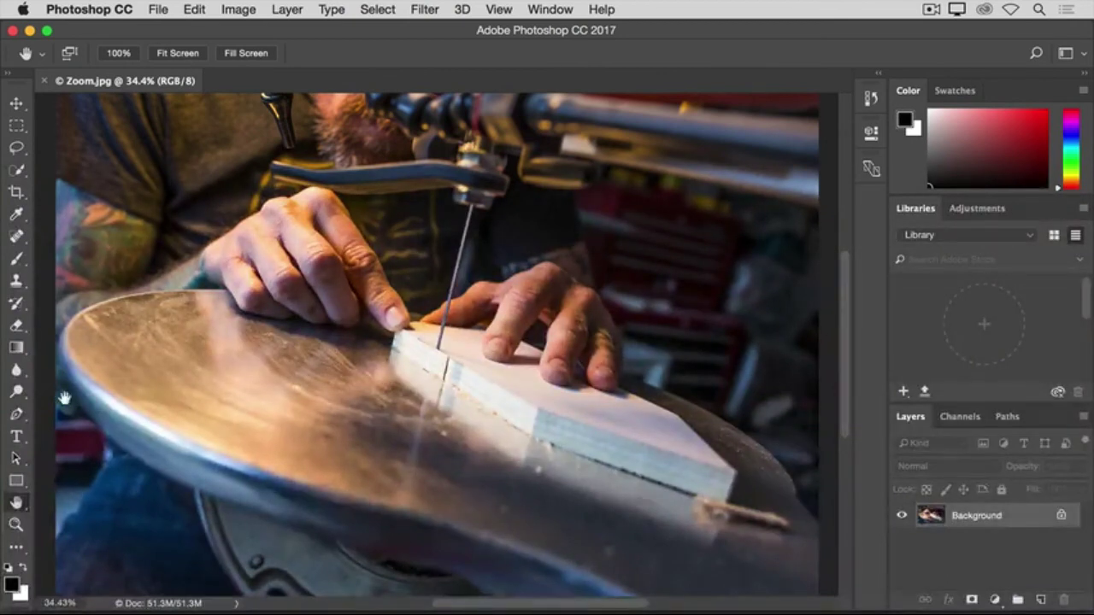
pyautogui.click(16, 526)
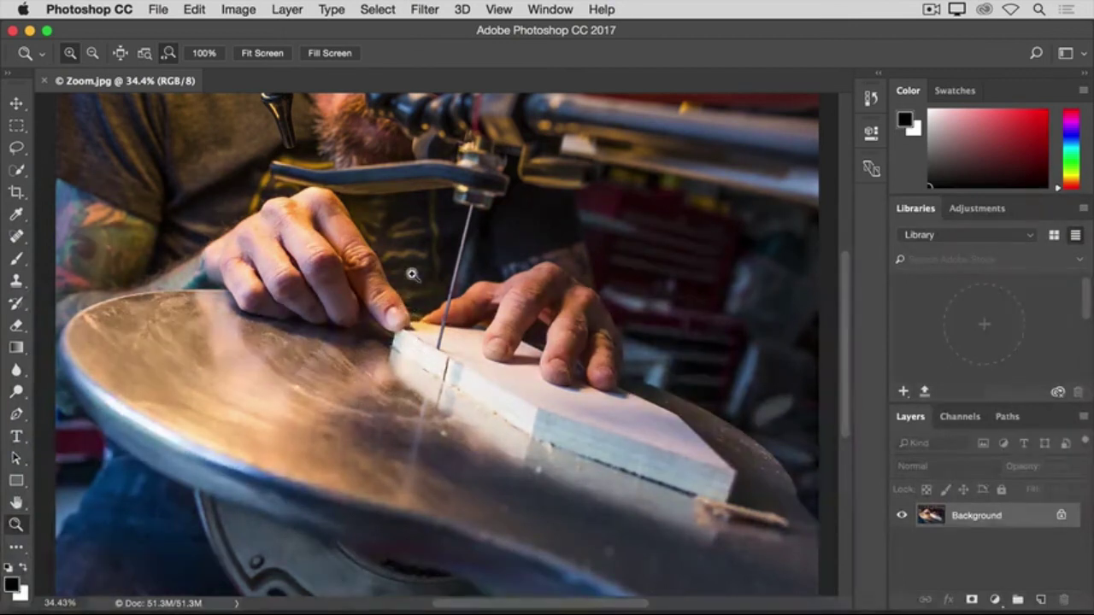
pyautogui.moveTo(151, 214); pyautogui.dragTo(149, 213)
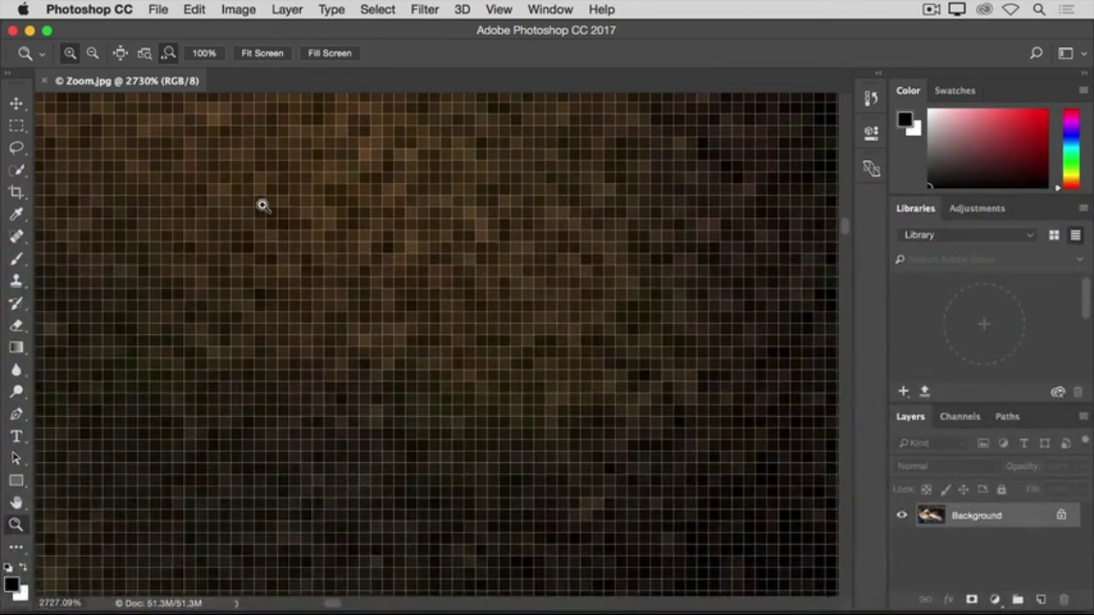
pyautogui.click(262, 53)
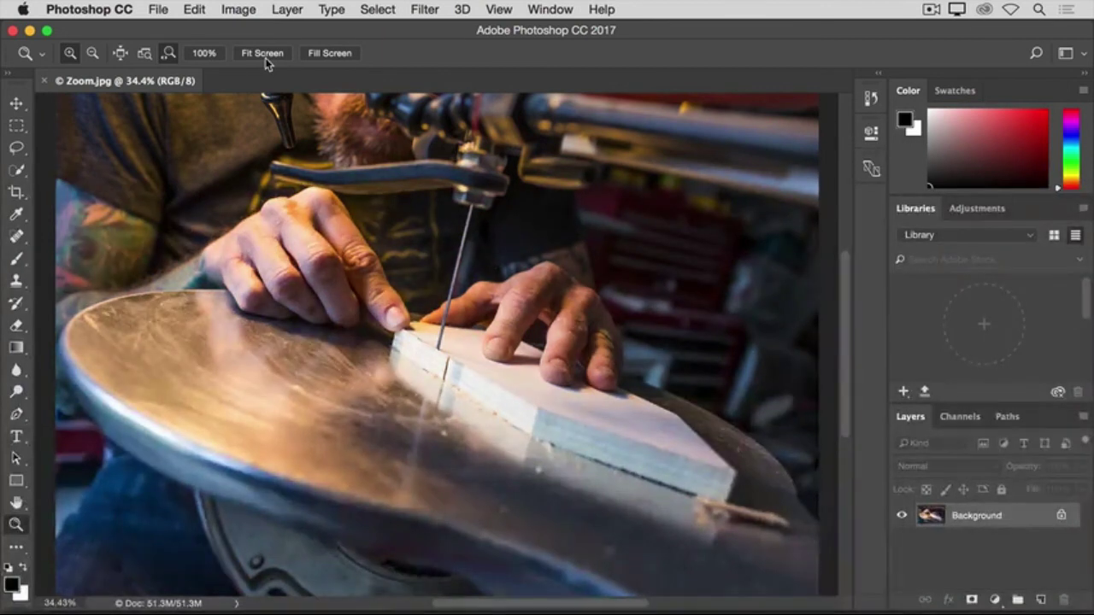
# Step: With the Brush tool active, magnify the photo to 100% and zoom it back out to 33.3%
pyautogui.click(14, 263)
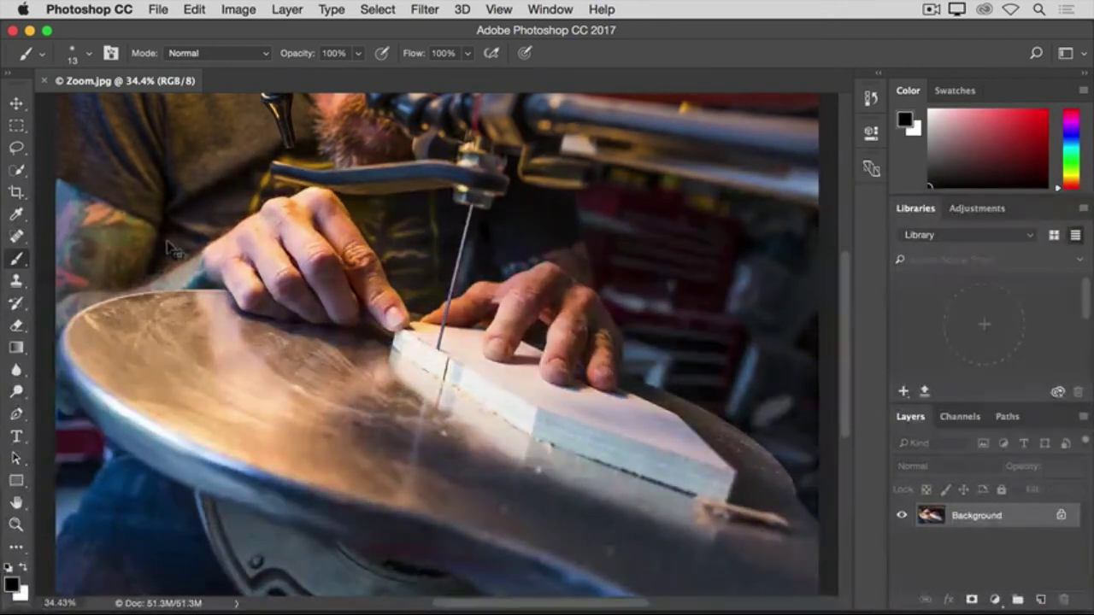
pyautogui.press('super+plus')
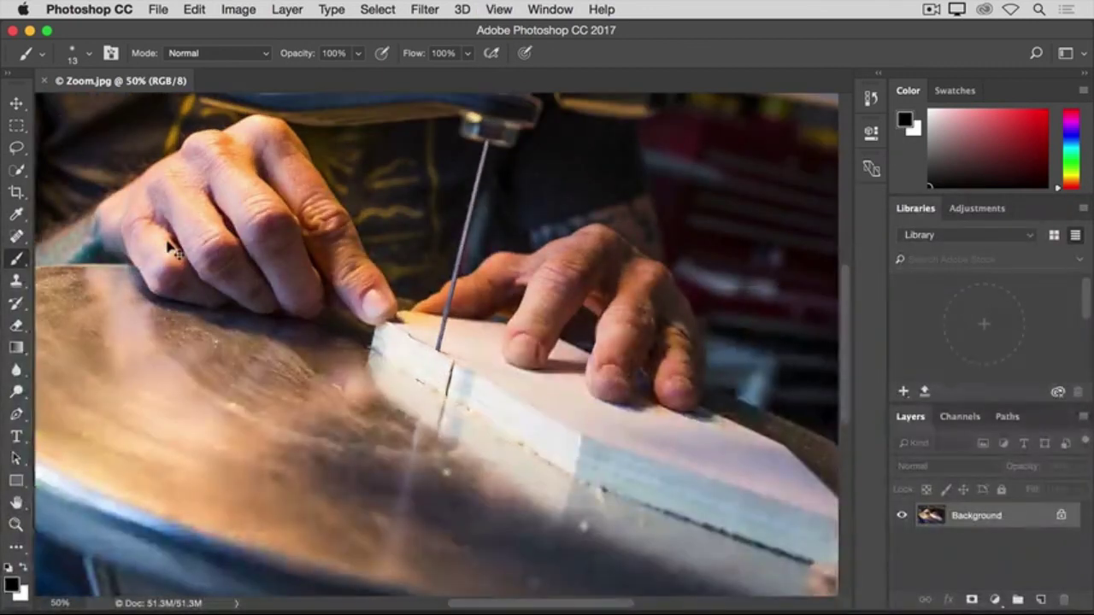
pyautogui.press('super+plus')
pyautogui.press('super+plus')
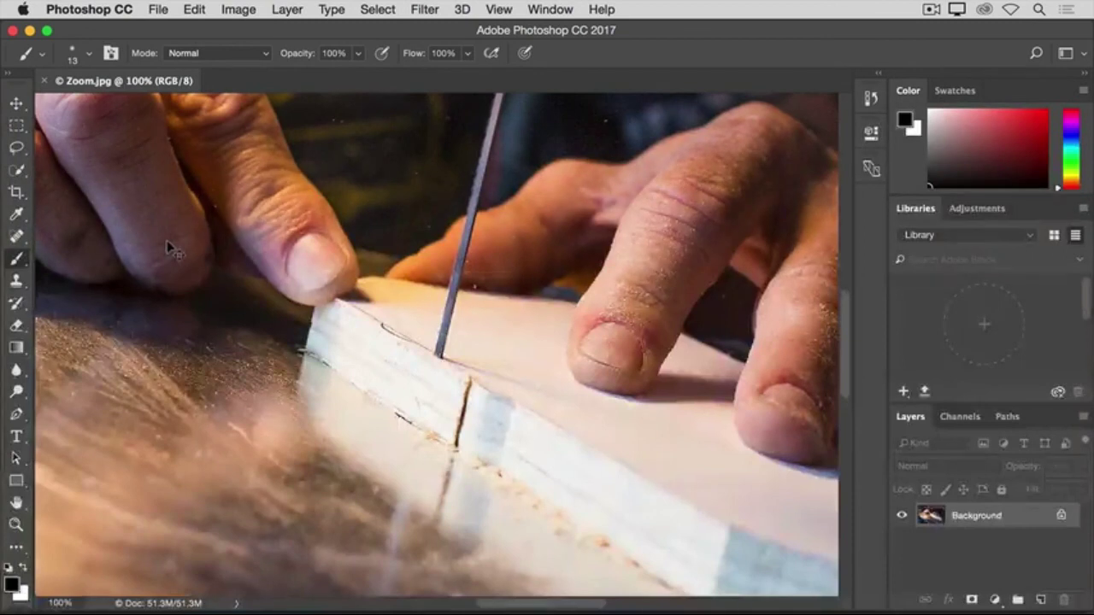
pyautogui.press('super+minus')
pyautogui.press('super+minus')
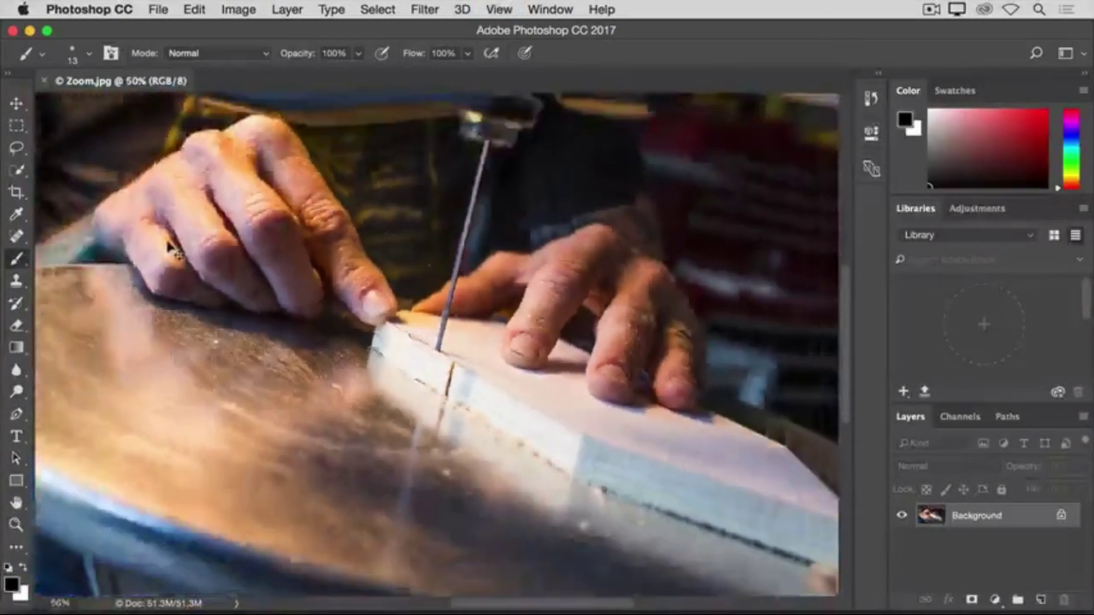
pyautogui.press('super+minus')
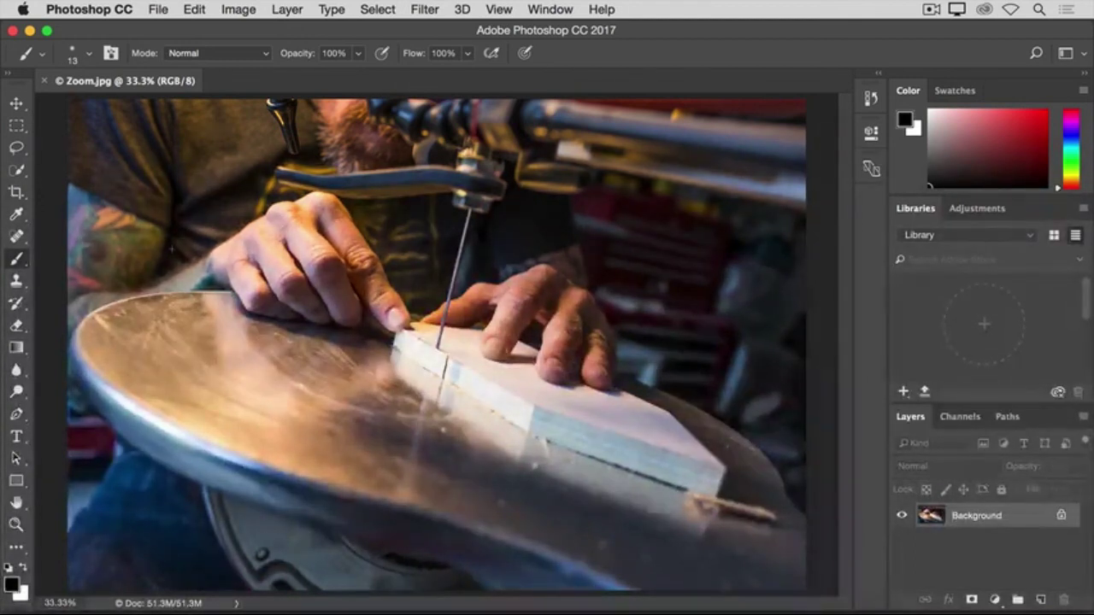
# Step: Close the Zoom.jpg document
pyautogui.click(157, 9)
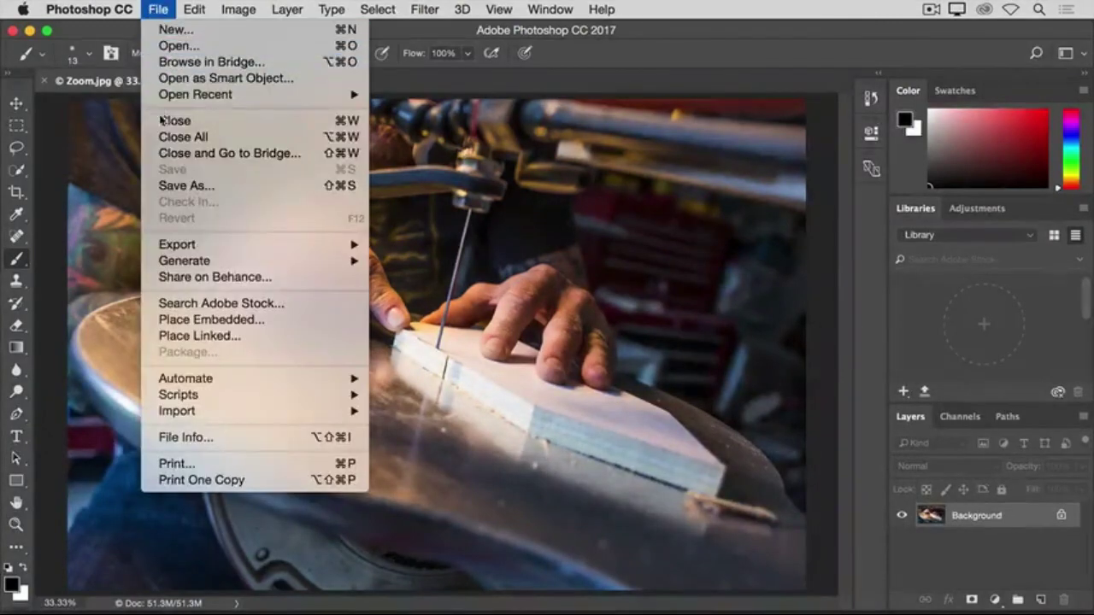